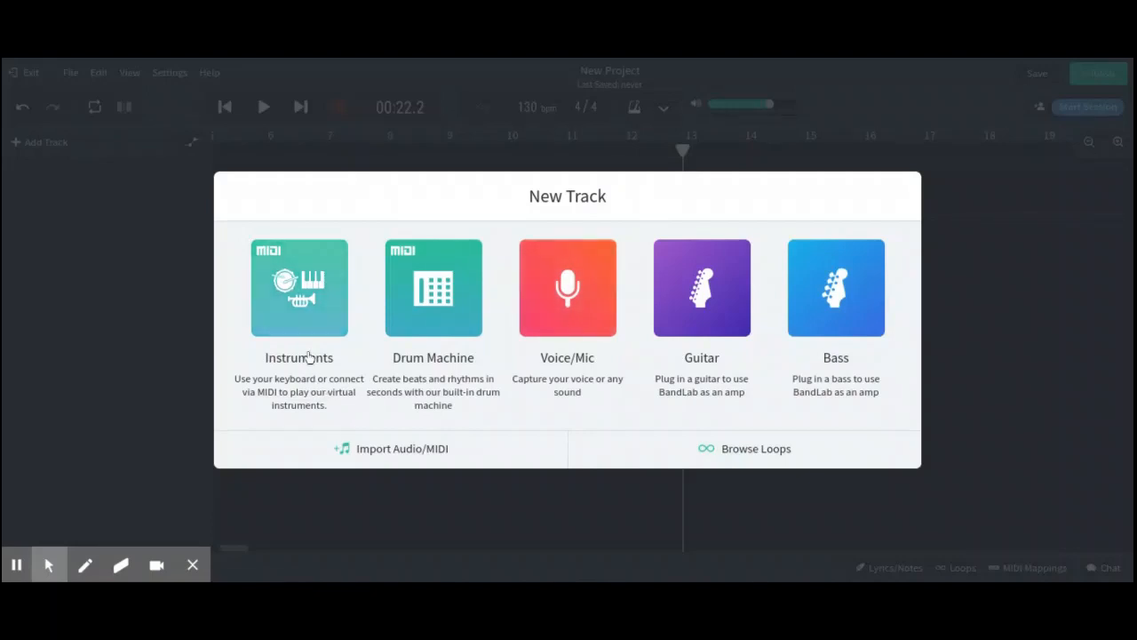
Add a Drum Machine track and play its patterns from the start of the project
{"action": "left_click", "coordinate": [427, 315]}
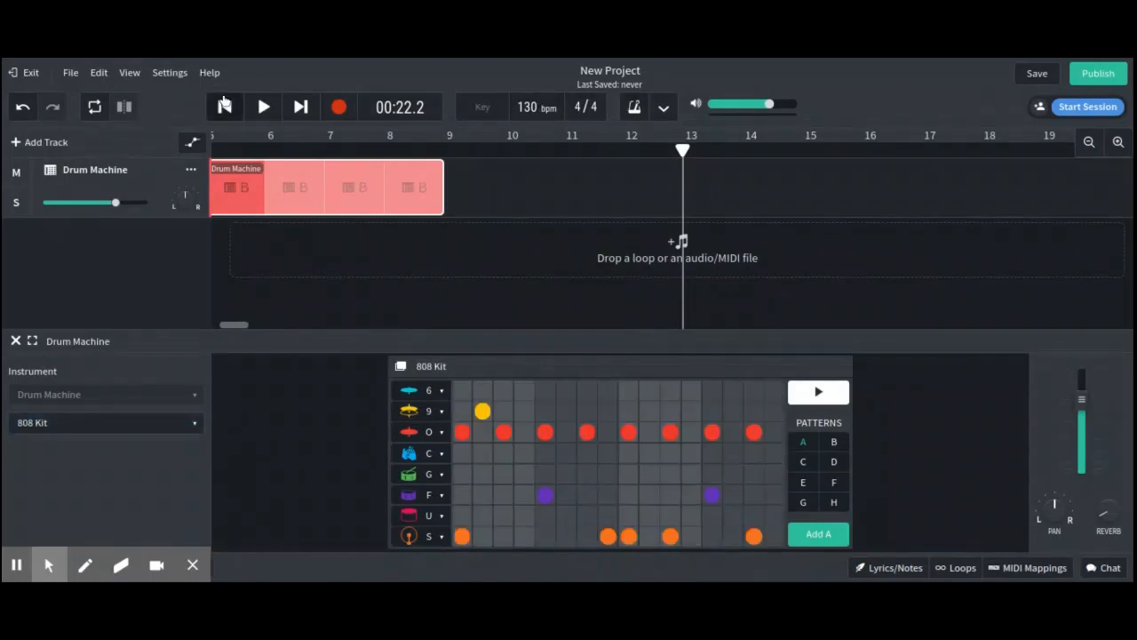
{"action": "left_click", "coordinate": [225, 107]}
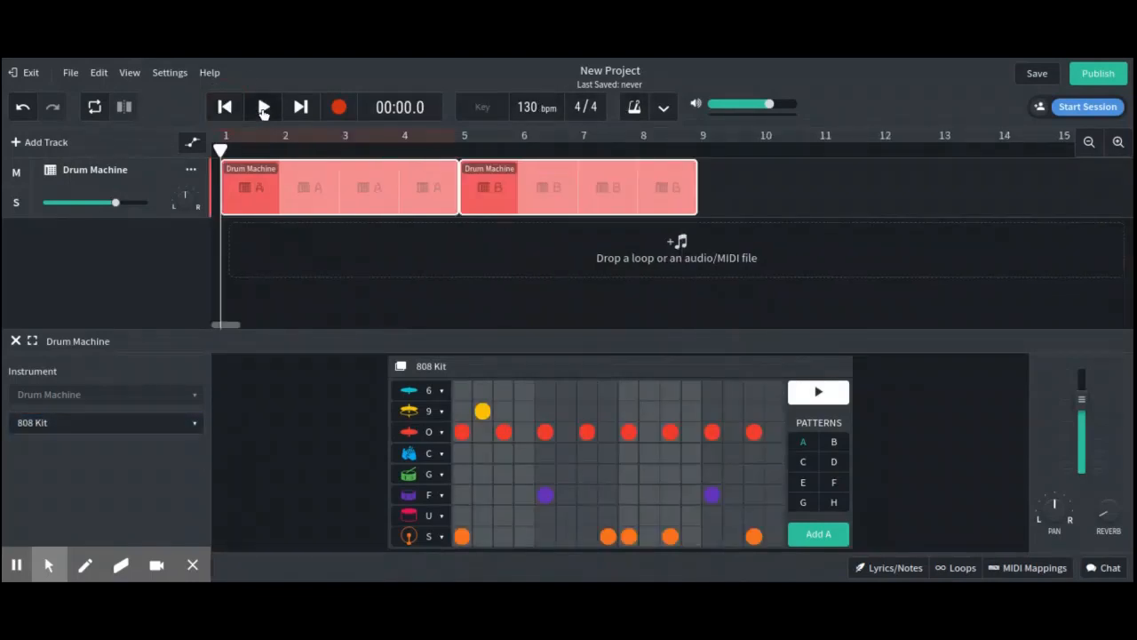
{"action": "left_click", "coordinate": [264, 108]}
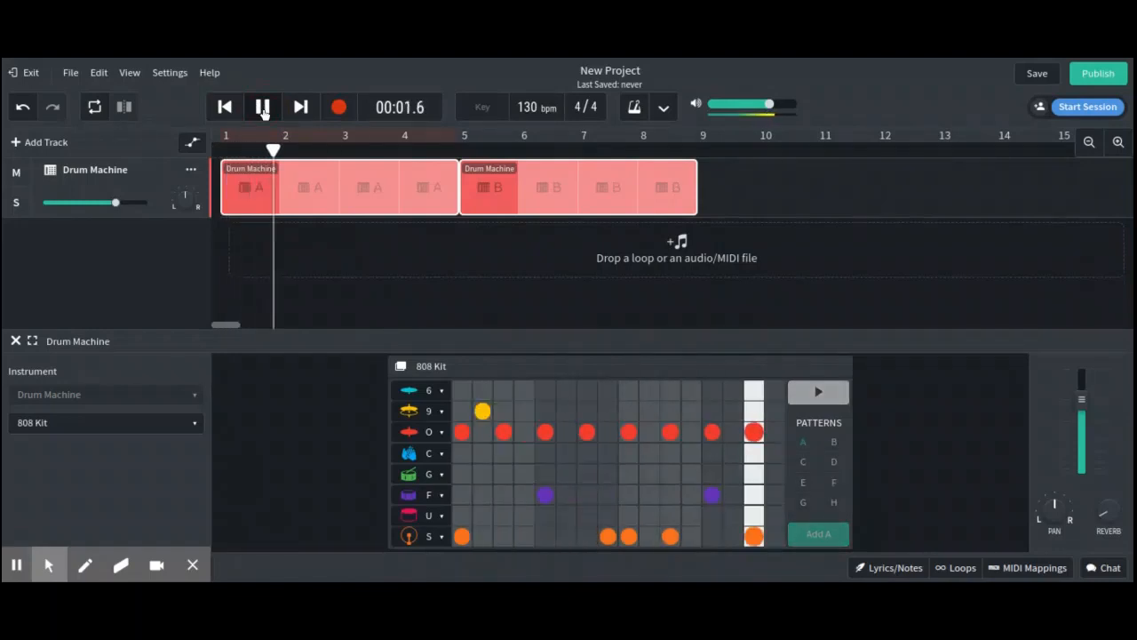
{"action": "left_click", "coordinate": [264, 108]}
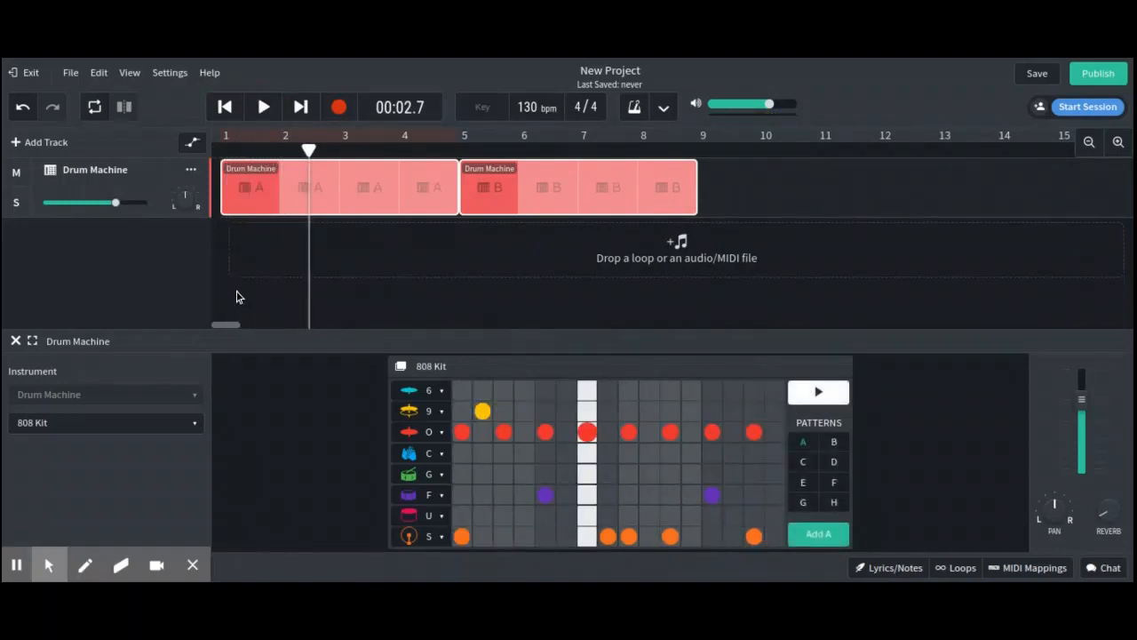
Change the drum machine's kit to LoFi and play the beat from the start
{"action": "left_click", "coordinate": [150, 425]}
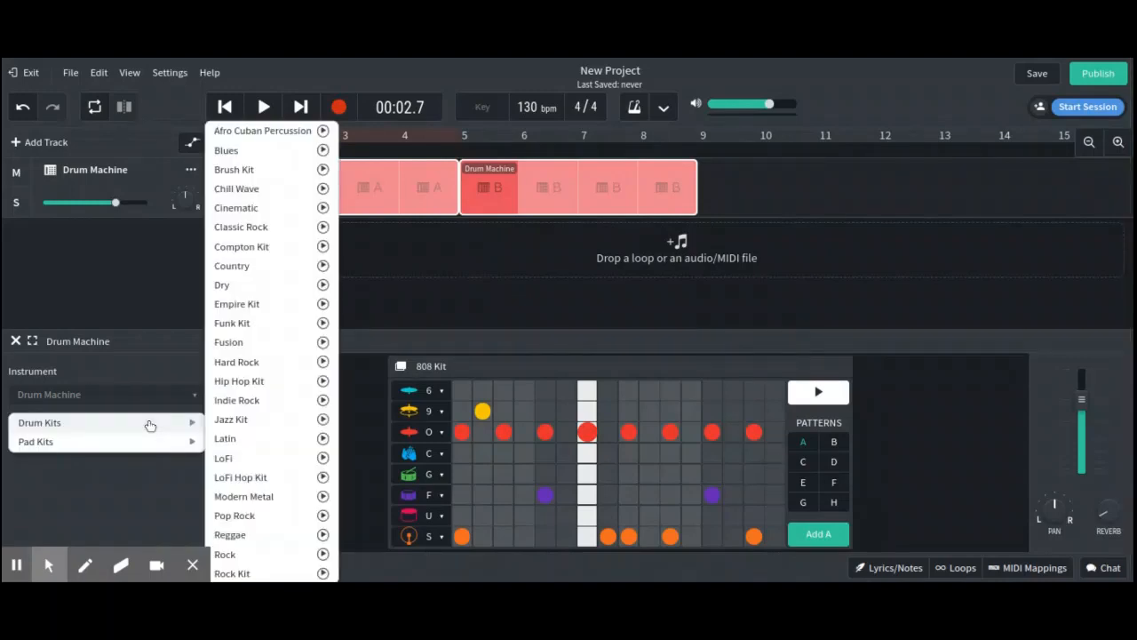
{"action": "mouse_move", "coordinate": [189, 423]}
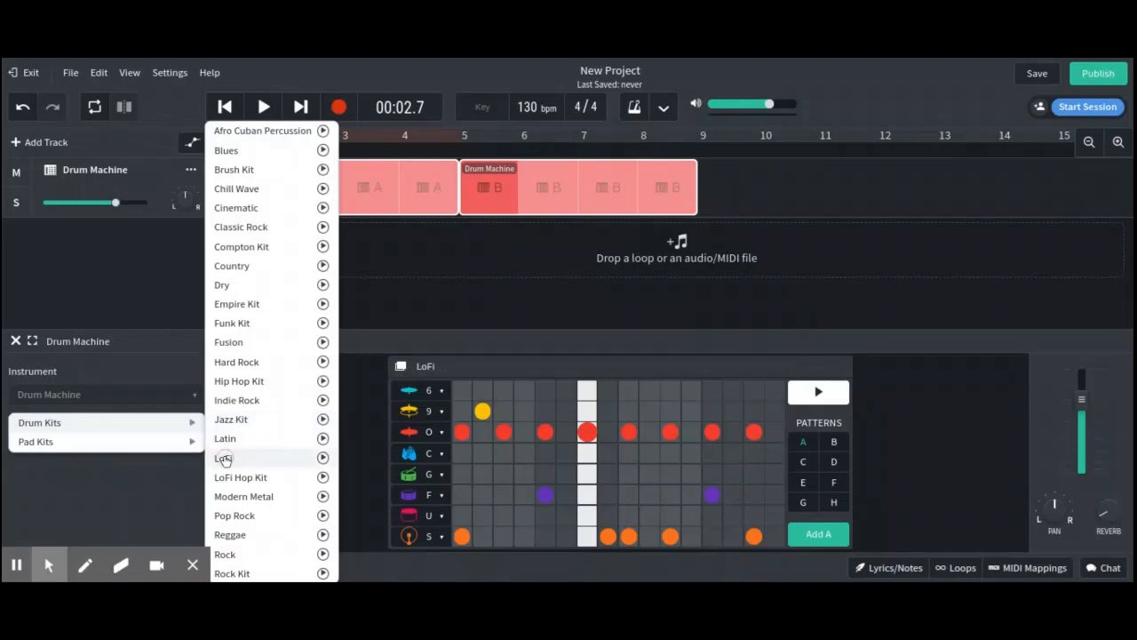
{"action": "left_click", "coordinate": [224, 458]}
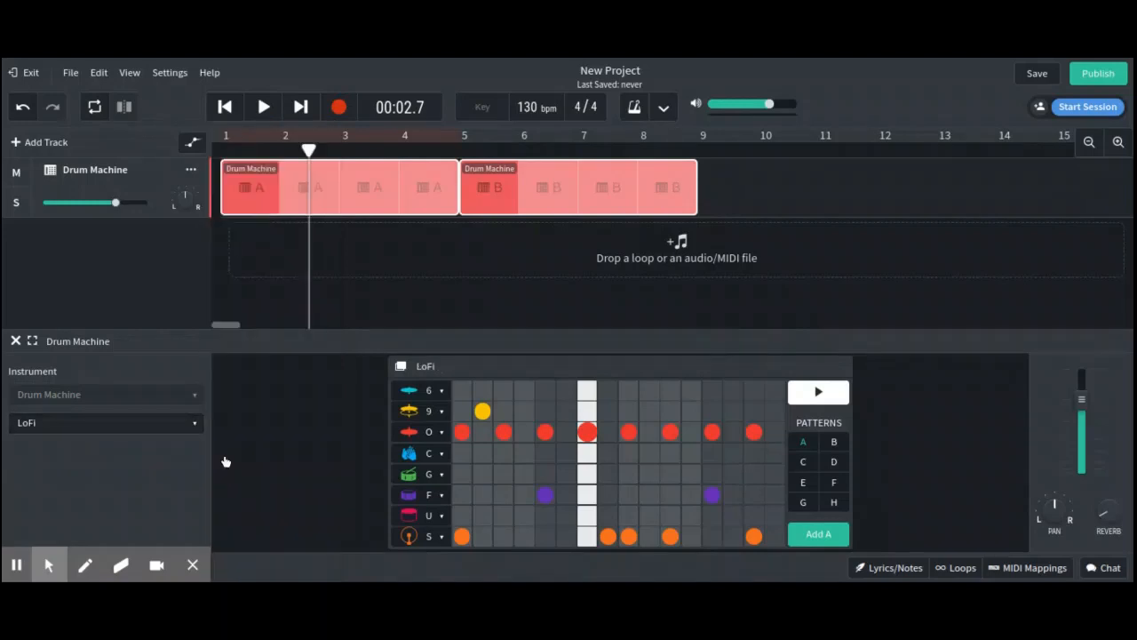
{"action": "left_click", "coordinate": [224, 107]}
{"action": "left_click", "coordinate": [265, 108]}
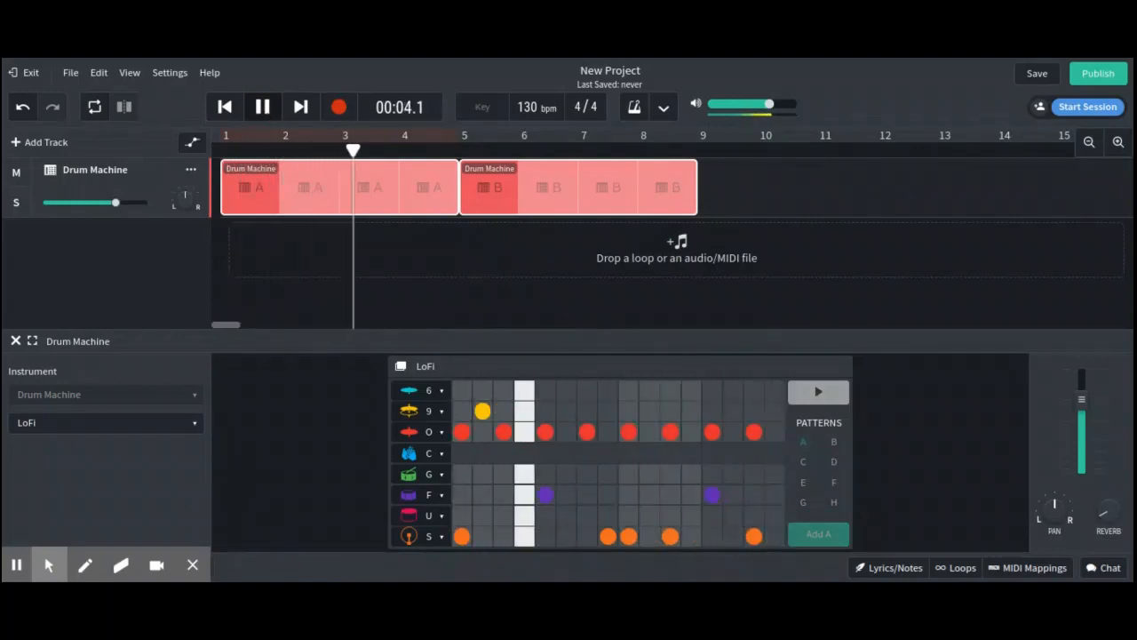
{"action": "key", "text": "space"}
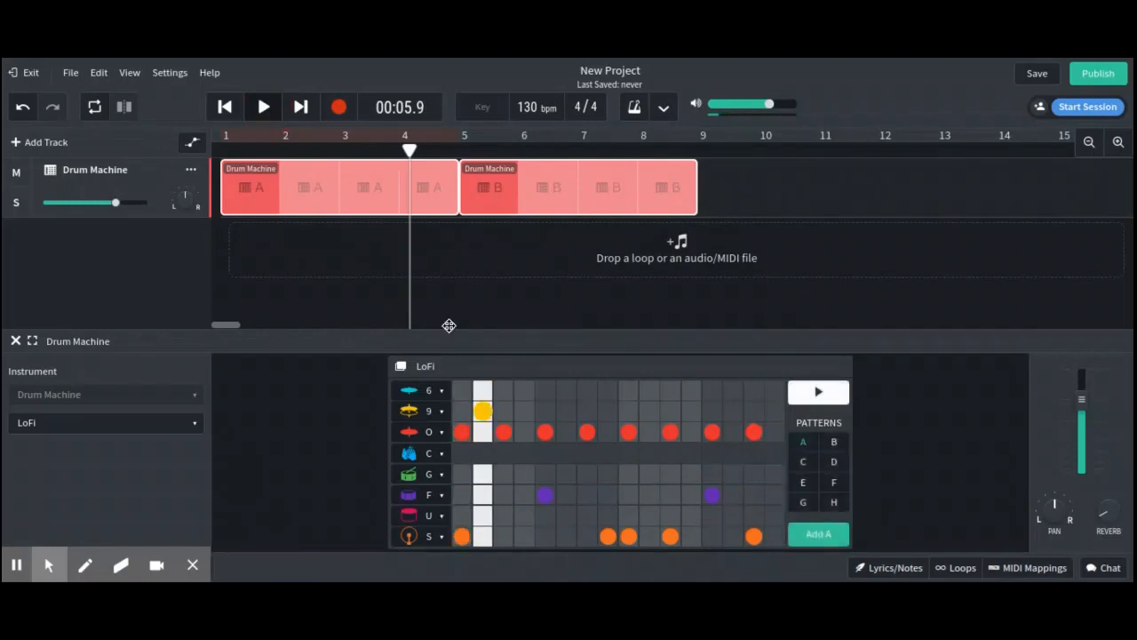
Remove the red O-row hits on steps 3, 5, 7 and 9 of pattern A and play it from the start
{"action": "left_click", "coordinate": [511, 438]}
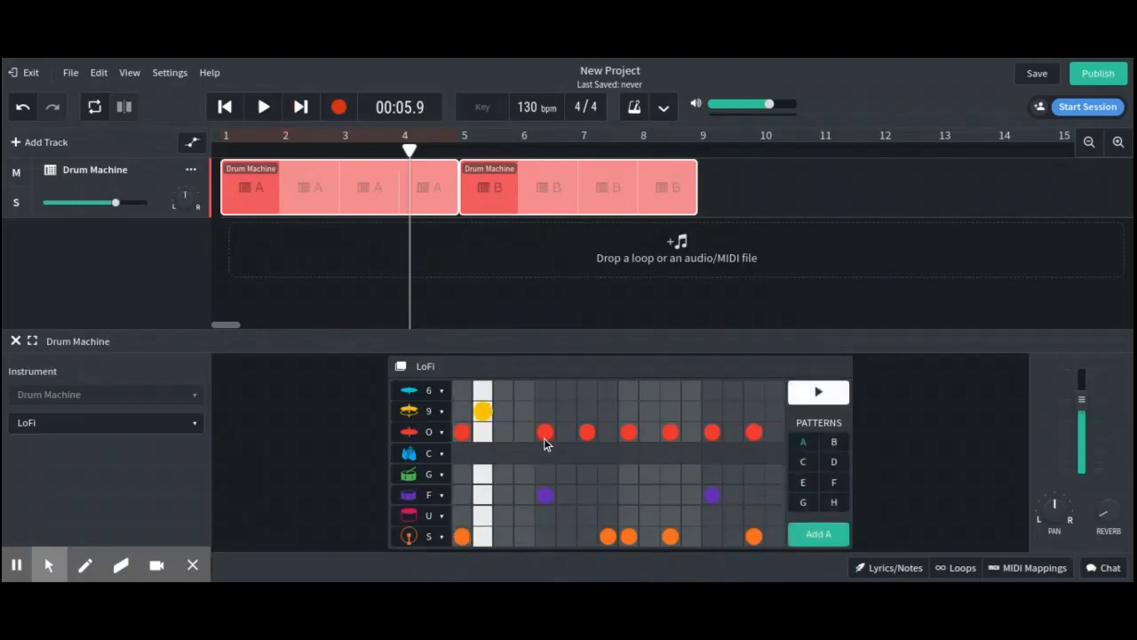
{"action": "left_click", "coordinate": [546, 444]}
{"action": "left_click", "coordinate": [587, 439]}
{"action": "left_click", "coordinate": [633, 439]}
{"action": "left_click", "coordinate": [227, 107]}
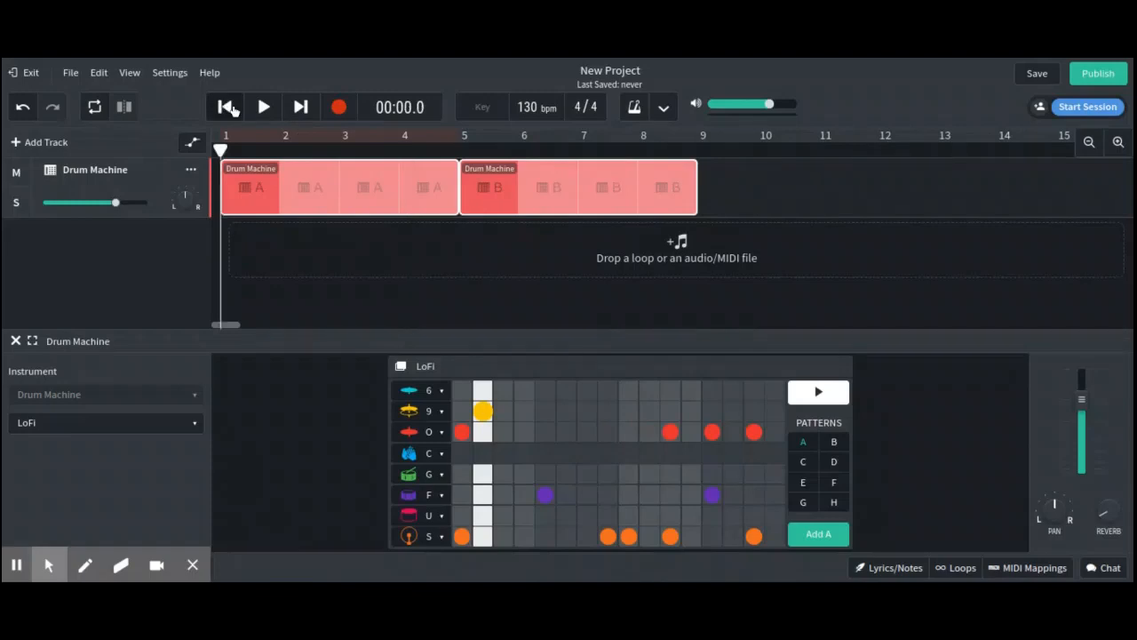
{"action": "left_click", "coordinate": [261, 107]}
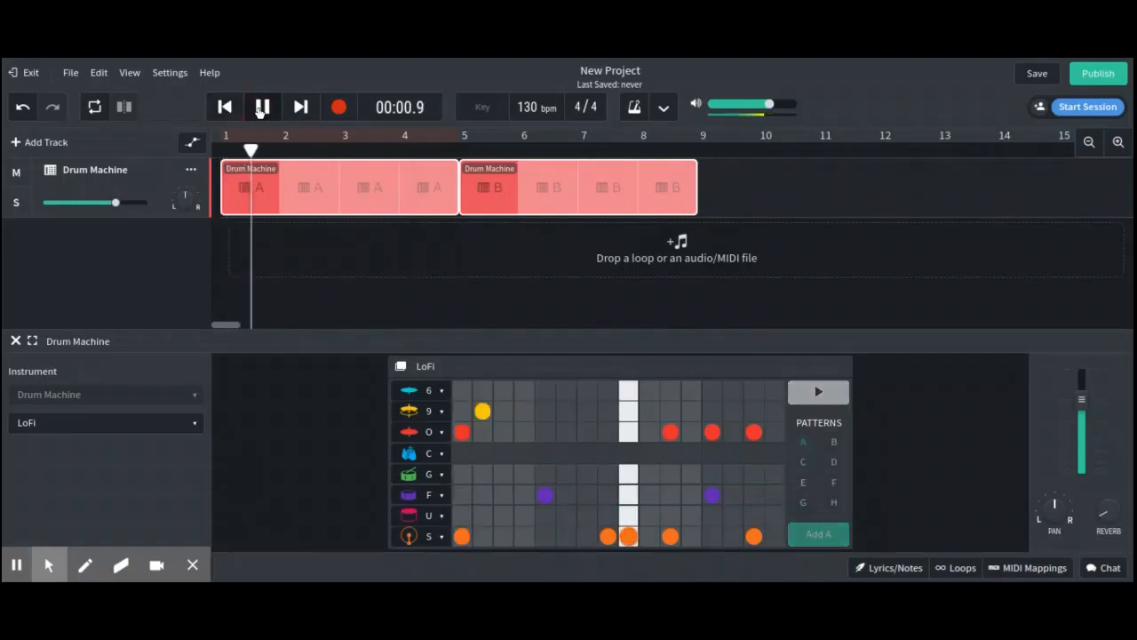
{"action": "left_click", "coordinate": [261, 108]}
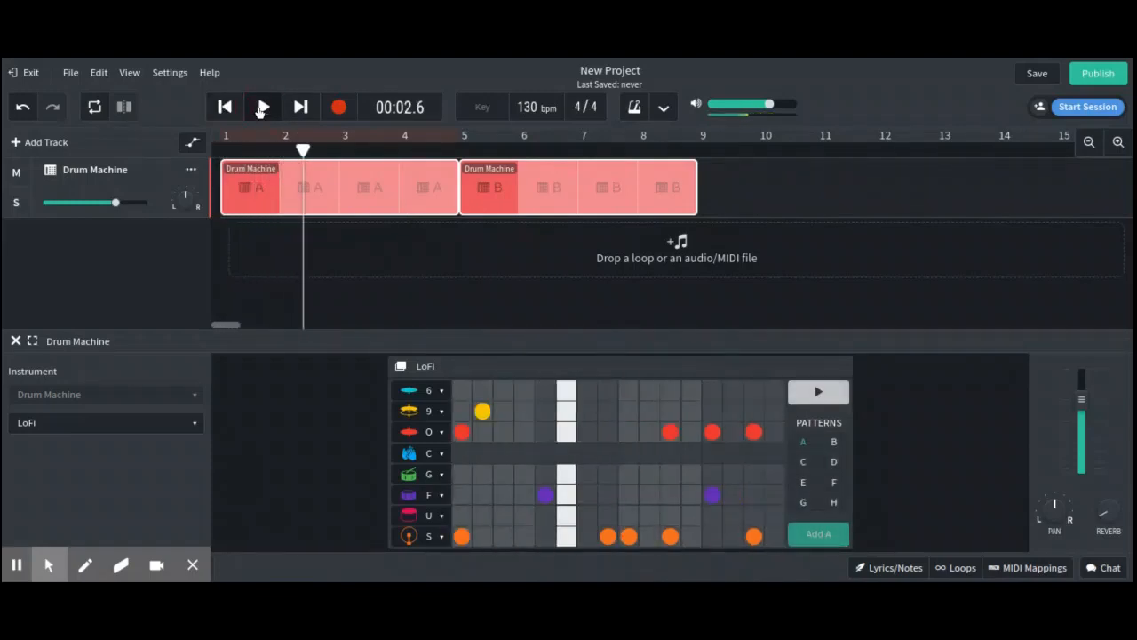
Add red O-row hits on steps 3 through 7 of pattern A and play the beat from the start
{"action": "left_click", "coordinate": [504, 433]}
{"action": "left_click", "coordinate": [524, 435]}
{"action": "left_click", "coordinate": [545, 435]}
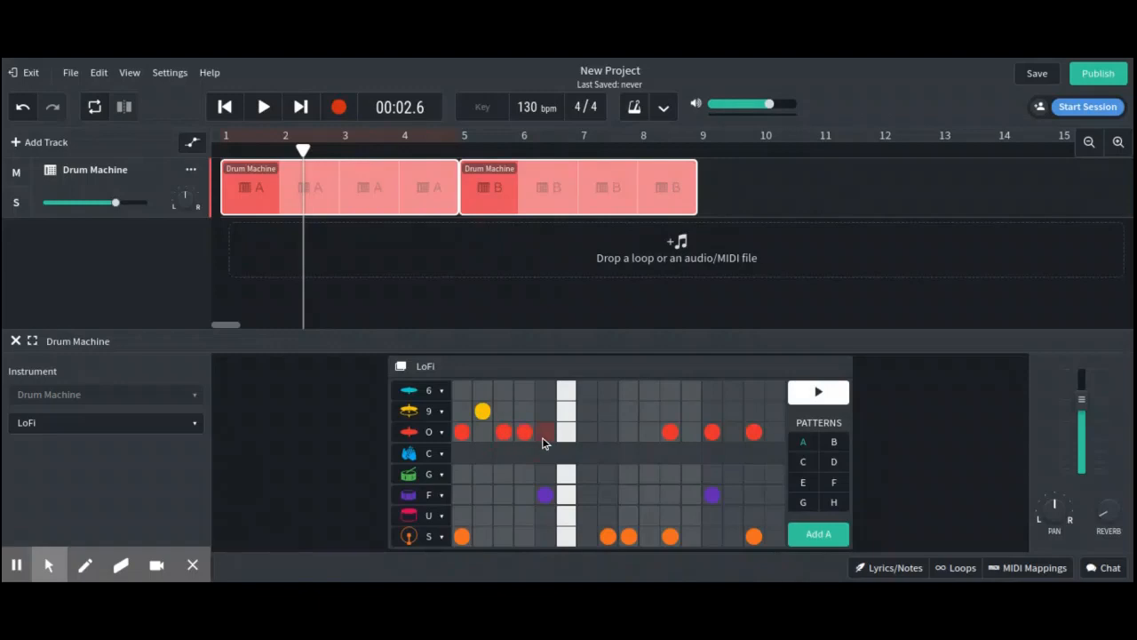
{"action": "left_click", "coordinate": [566, 435]}
{"action": "left_click", "coordinate": [586, 433]}
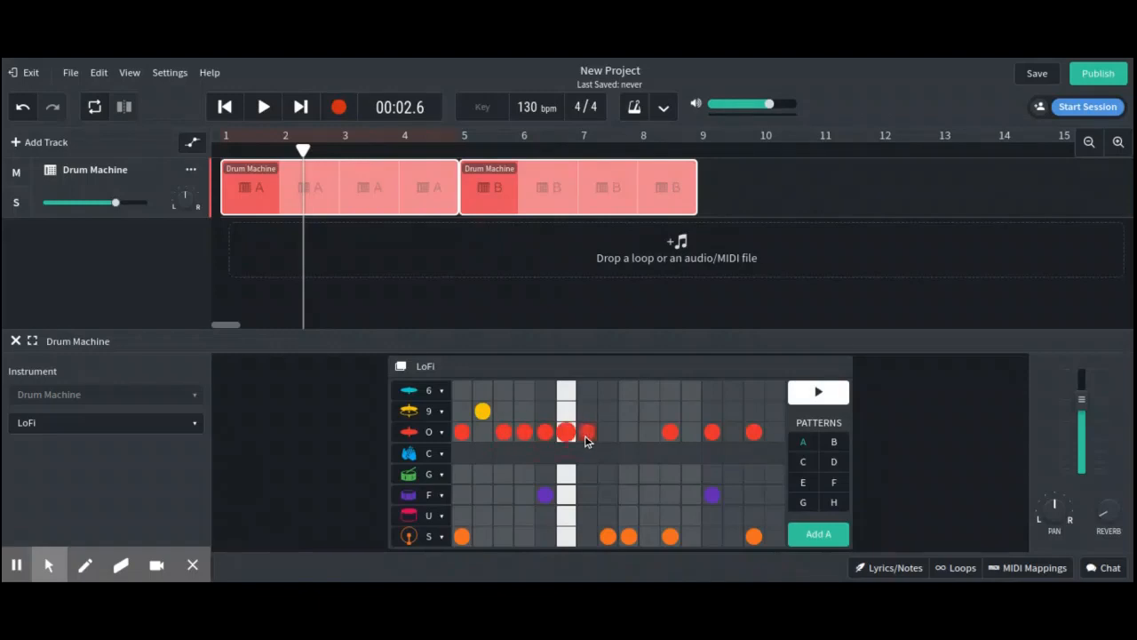
{"action": "left_click", "coordinate": [225, 107]}
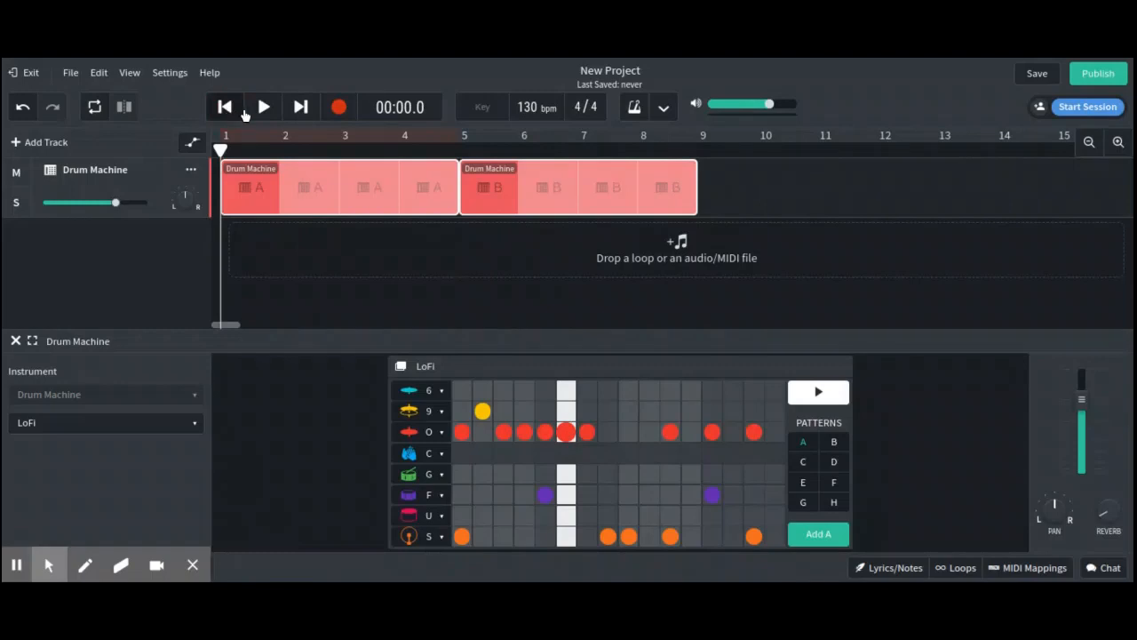
{"action": "left_click", "coordinate": [260, 110]}
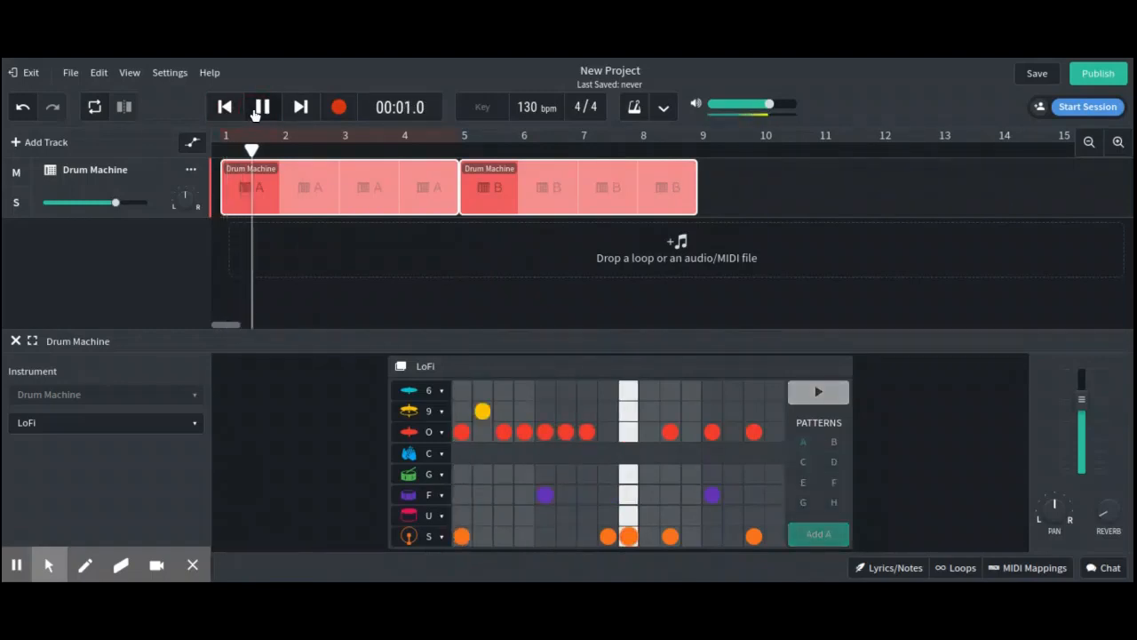
{"action": "left_click", "coordinate": [255, 110]}
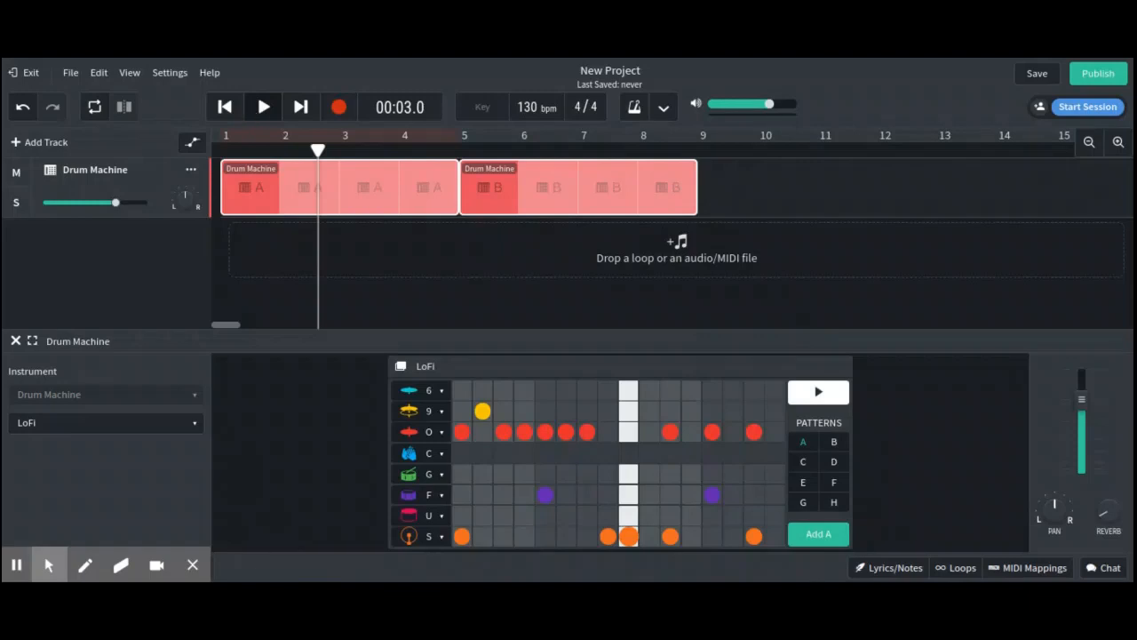
Undo all the hit changes in the red O row of pattern A and play the restored beat
{"action": "key", "text": "ctrl+z"}
{"action": "key", "text": "ctrl+z"}
{"action": "key", "text": "ctrl+z"}
{"action": "key", "text": "ctrl+z"}
{"action": "key", "text": "ctrl+z"}
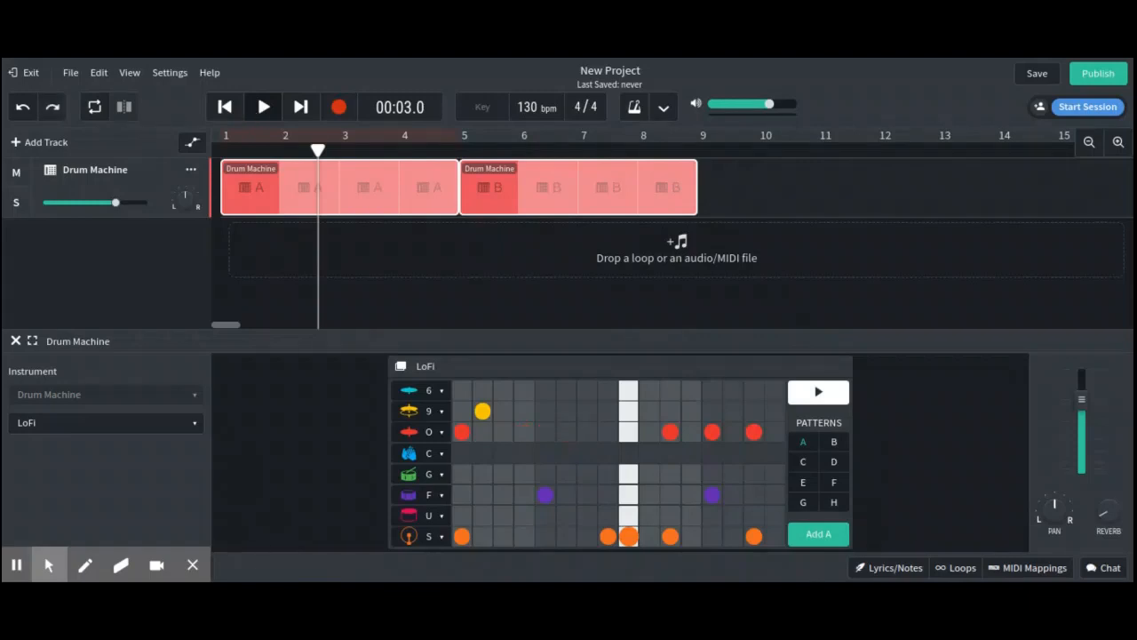
{"action": "left_click", "coordinate": [629, 432]}
{"action": "key", "text": "ctrl+shift+z"}
{"action": "key", "text": "ctrl+shift+z"}
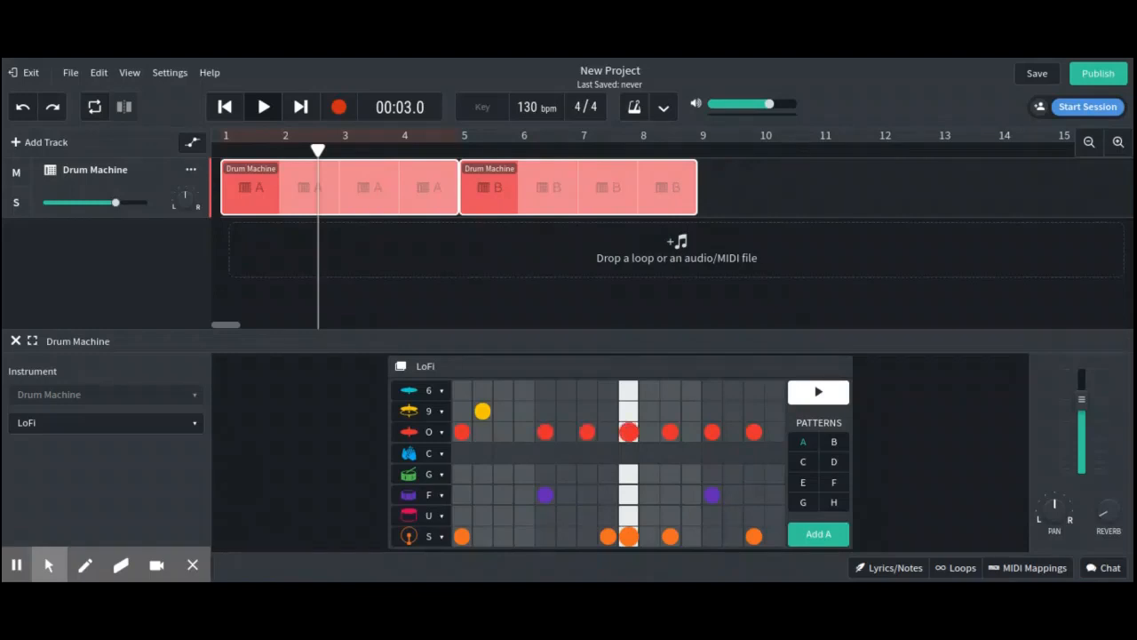
{"action": "left_click", "coordinate": [257, 108]}
{"action": "key", "text": "ctrl+shift+z"}
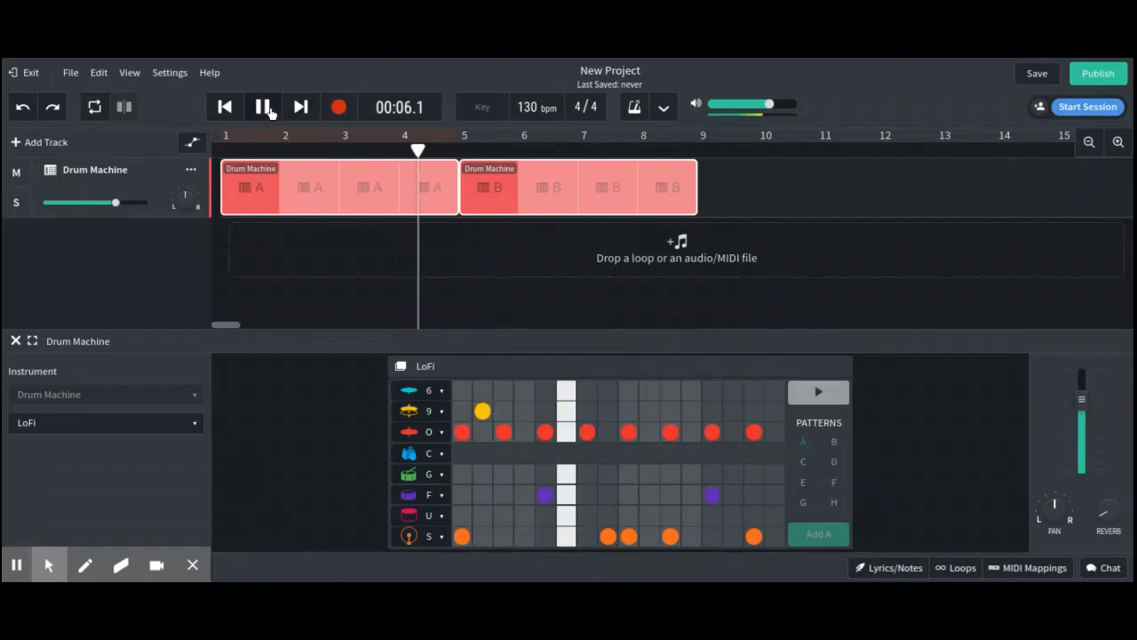
{"action": "left_click", "coordinate": [264, 107]}
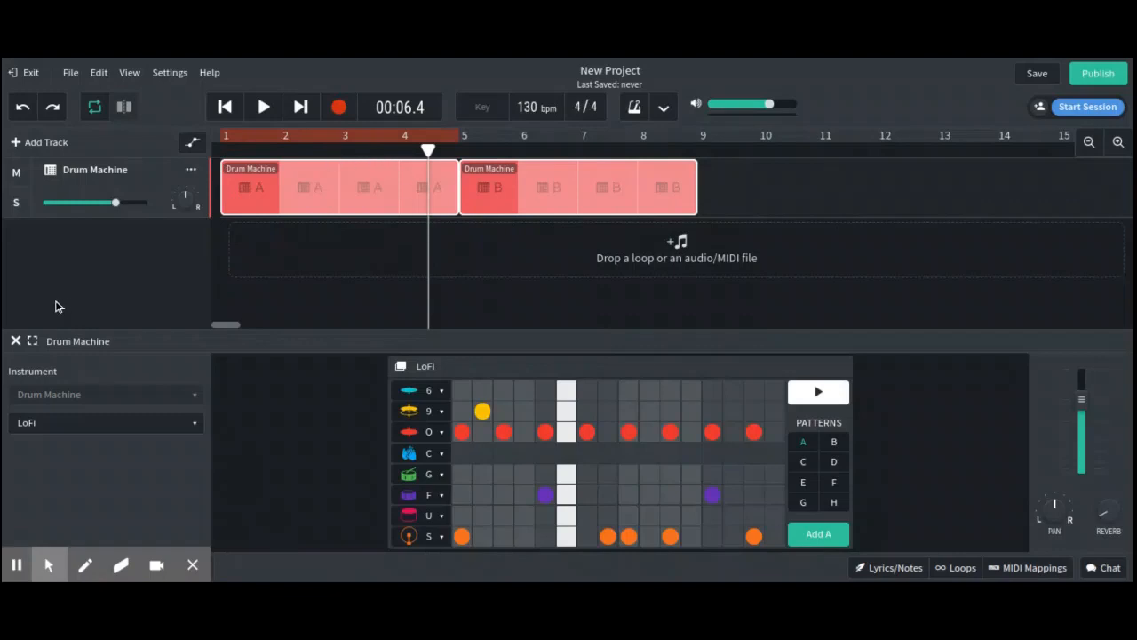
Close the drum machine editor and open the Downtempo Hip Hop pack in the loop library
{"action": "left_click", "coordinate": [14, 343]}
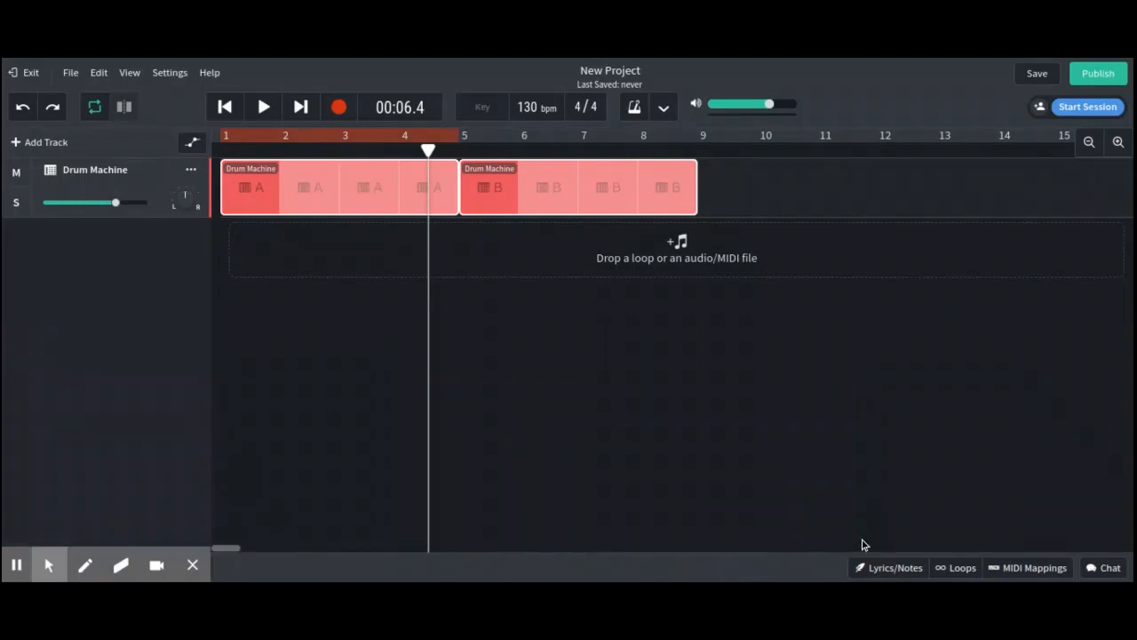
{"action": "left_click", "coordinate": [957, 568]}
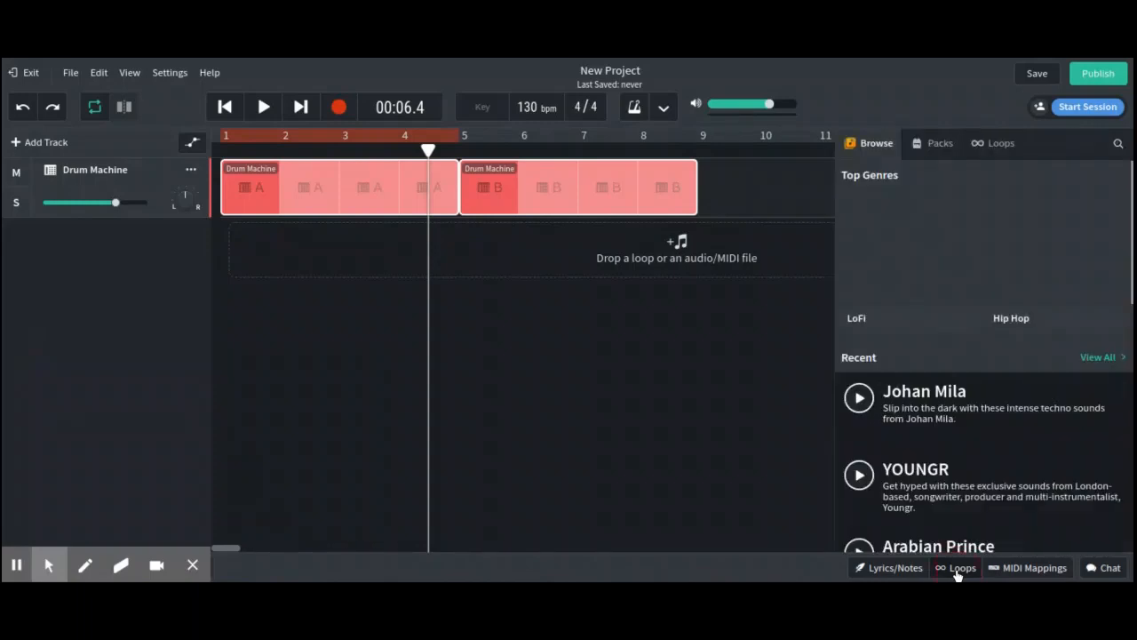
{"action": "left_click", "coordinate": [957, 571]}
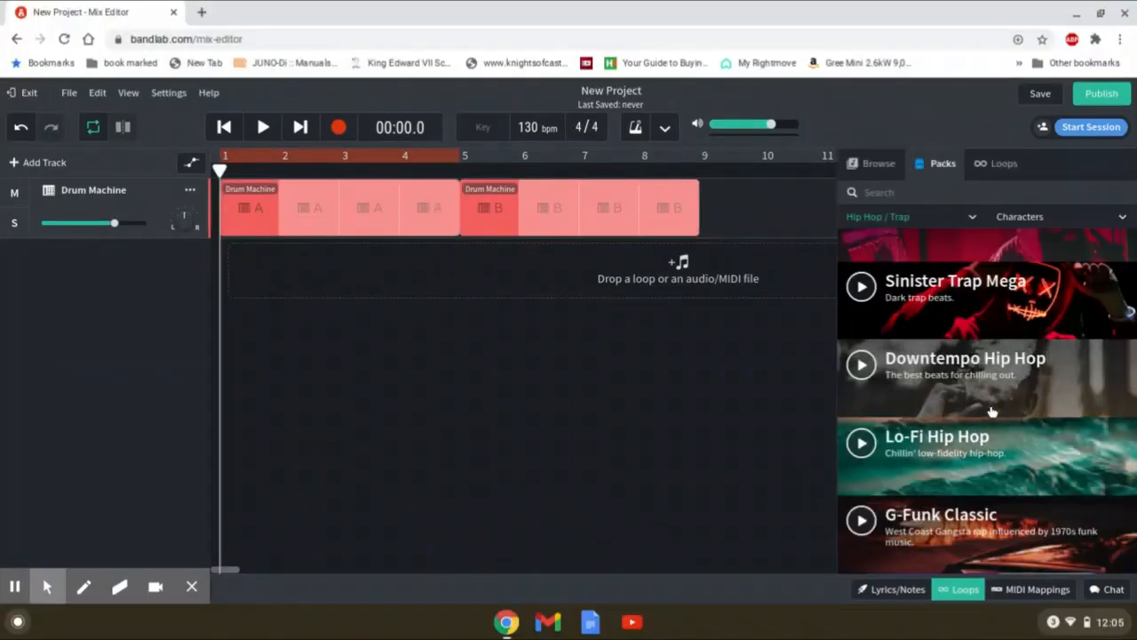
{"action": "left_click", "coordinate": [990, 402]}
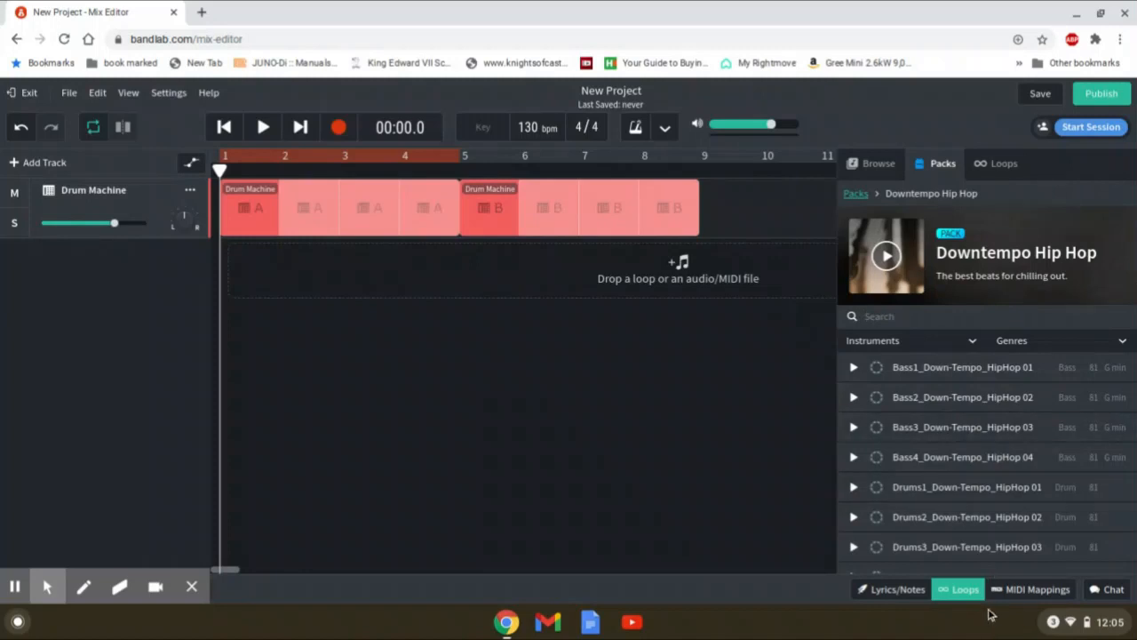
{"action": "left_click", "coordinate": [965, 590]}
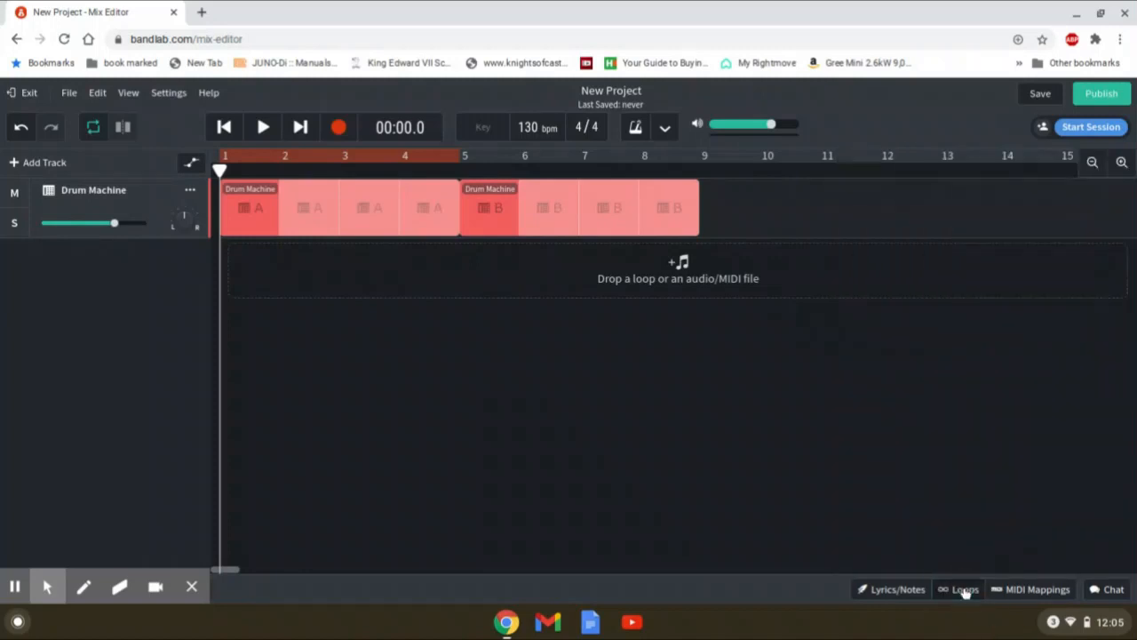
{"action": "left_click", "coordinate": [962, 595]}
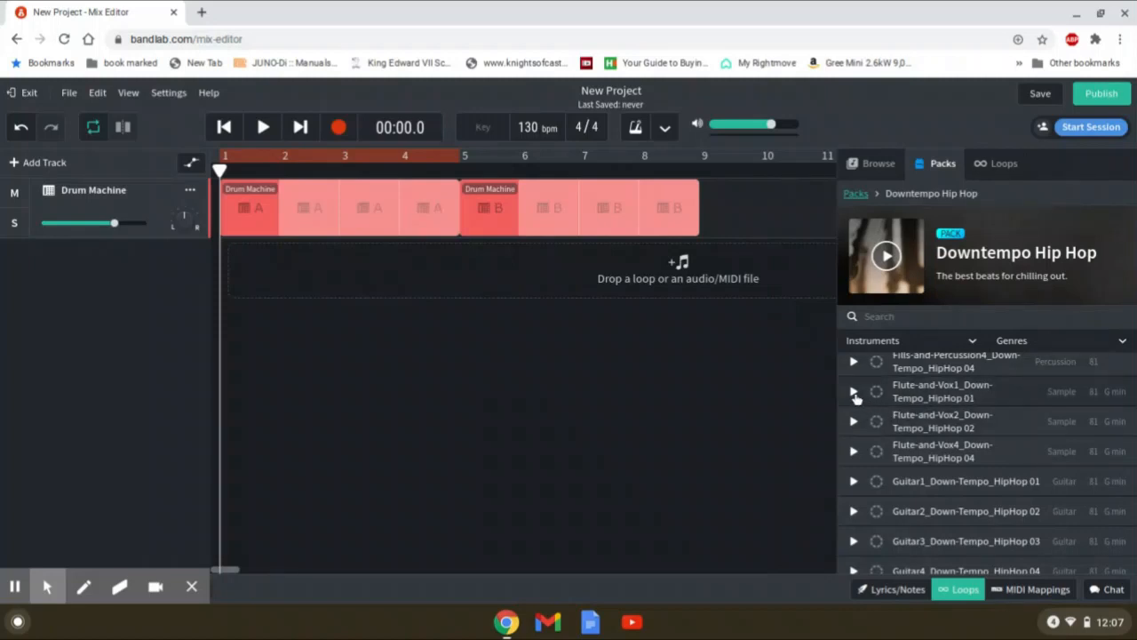
Preview the Flute-and-Vox1_Down-Tempo_HipHop 01 and Flute-and-Vox2_Down-Tempo_HipHop 02 loops
{"action": "left_click", "coordinate": [854, 392]}
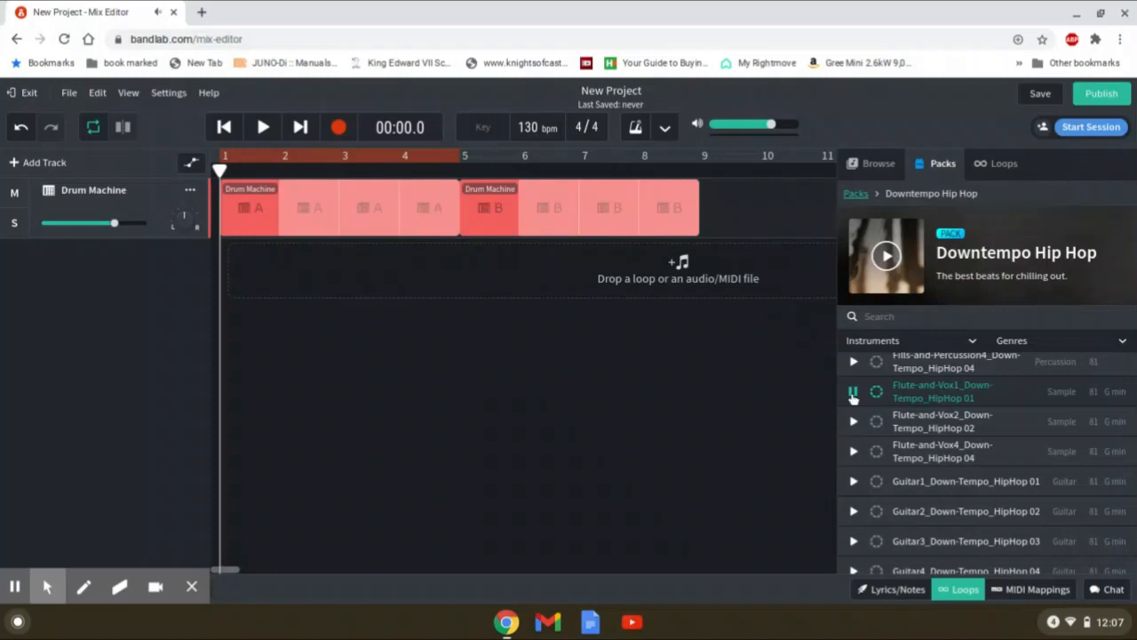
{"action": "left_click", "coordinate": [854, 425]}
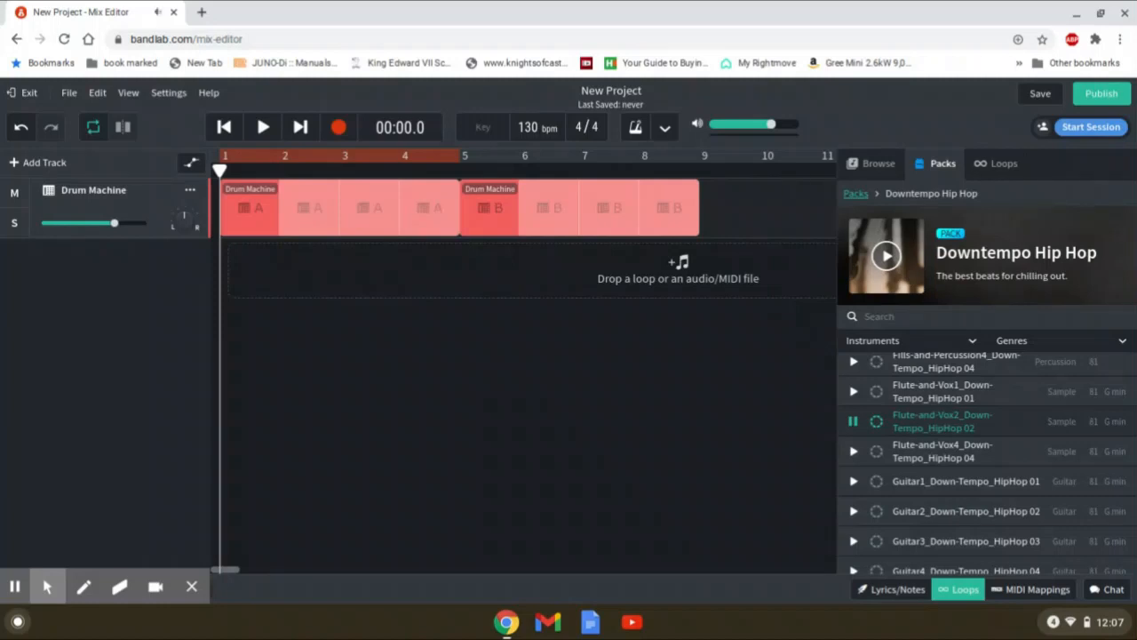
{"action": "left_click", "coordinate": [855, 425]}
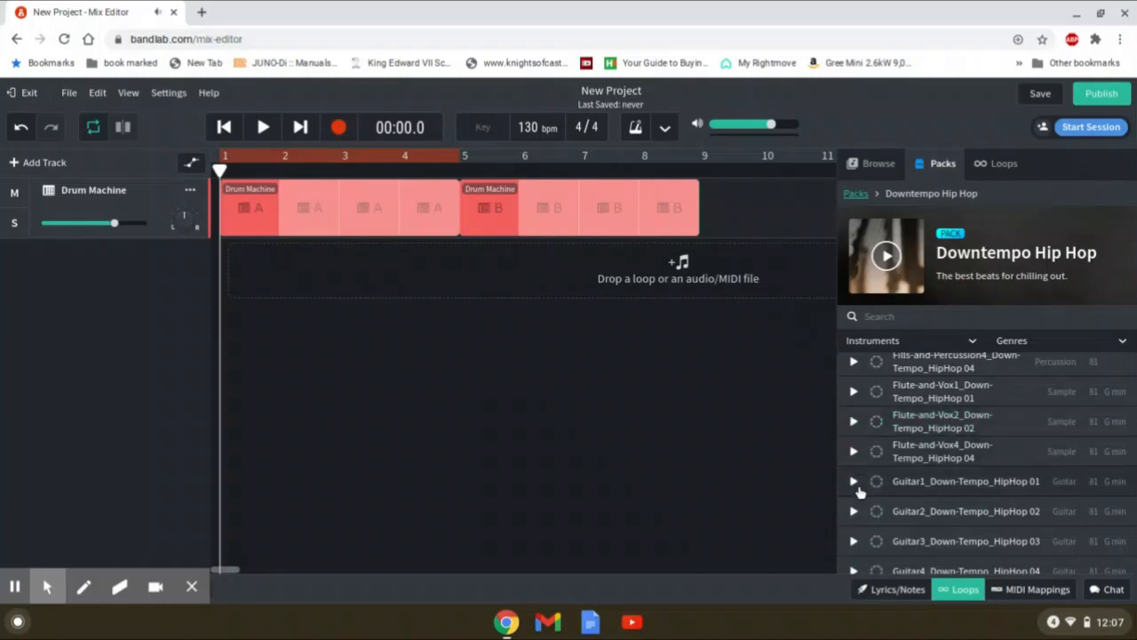
Preview Guitar2_Down-Tempo_HipHop 02, place it on a new track below the drums about midway through bar 2, and close the loop library
{"action": "left_click", "coordinate": [854, 513]}
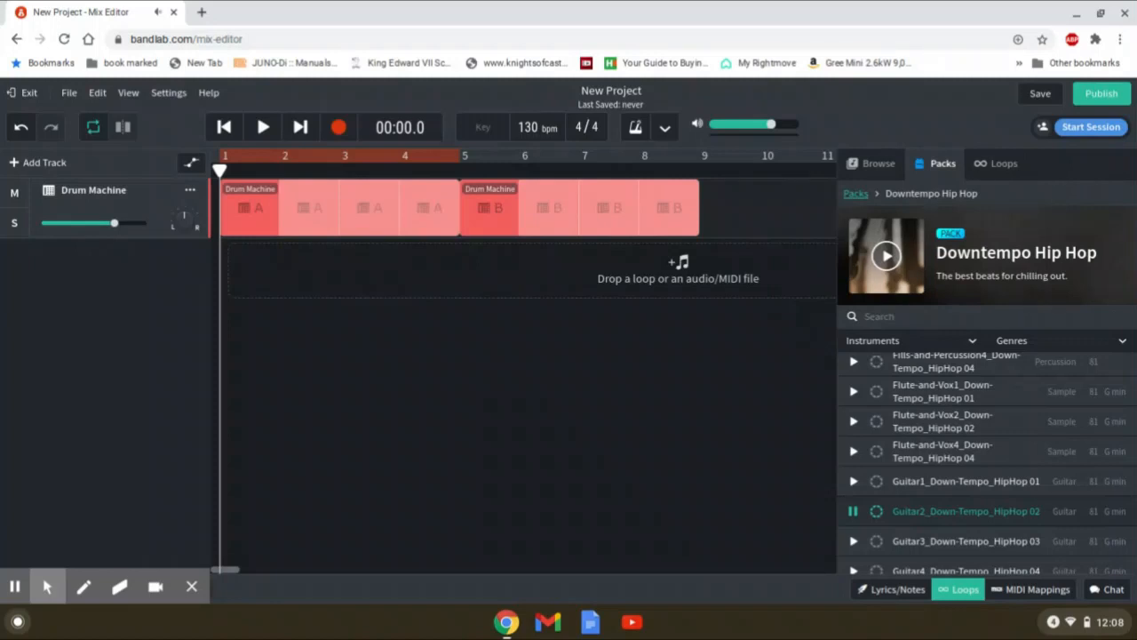
{"action": "left_click", "coordinate": [854, 513]}
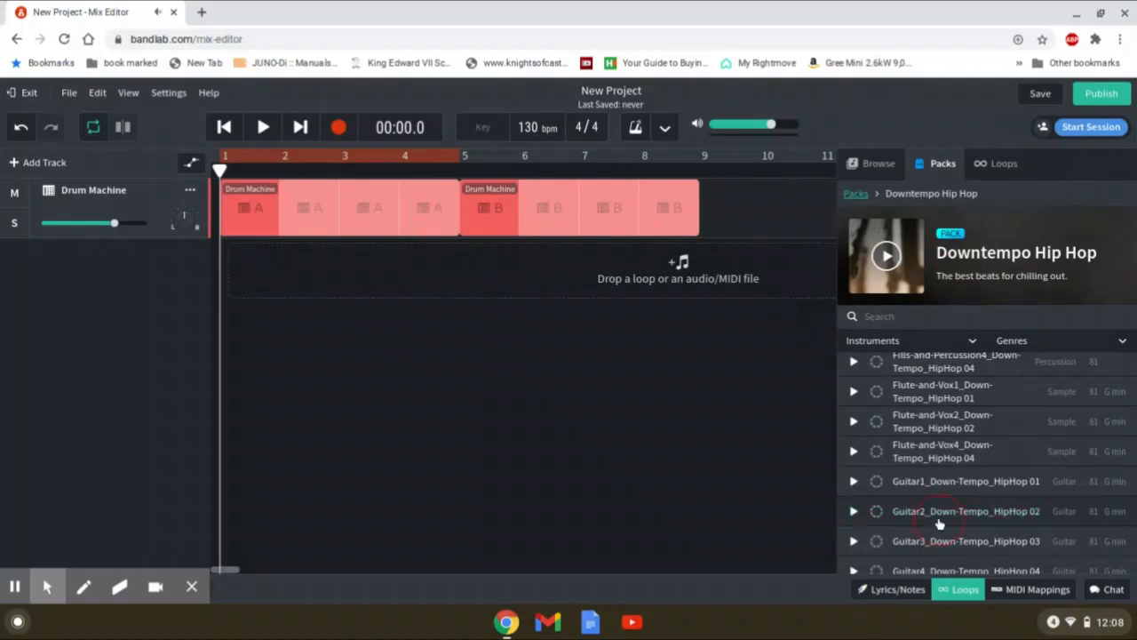
{"action": "left_click_drag", "start_coordinate": [940, 524], "coordinate": [391, 280]}
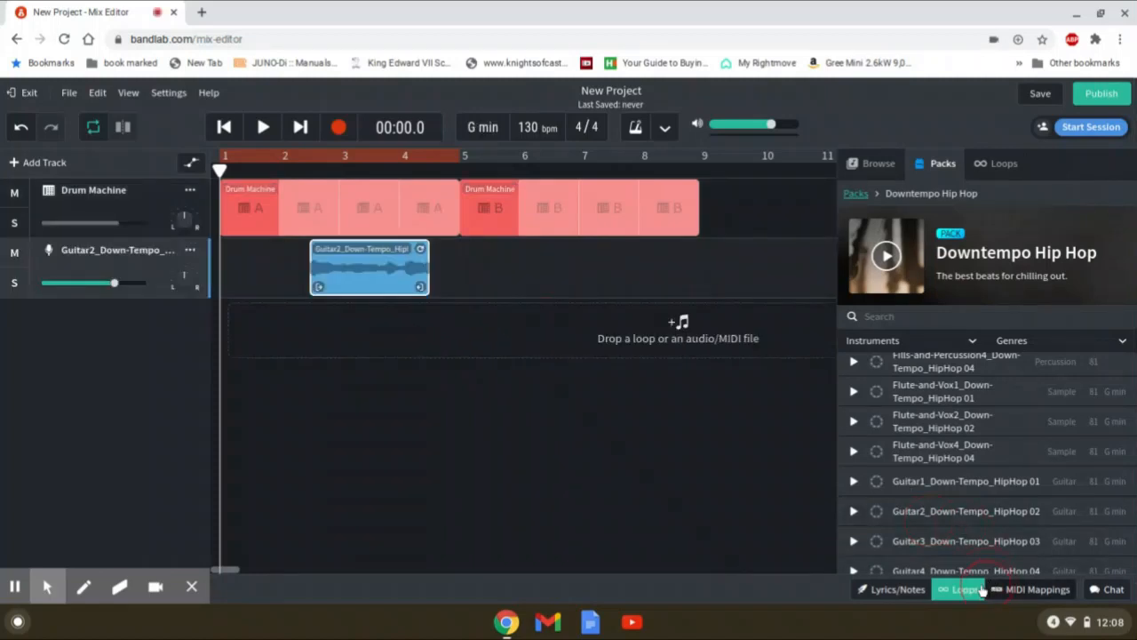
{"action": "left_click", "coordinate": [966, 591]}
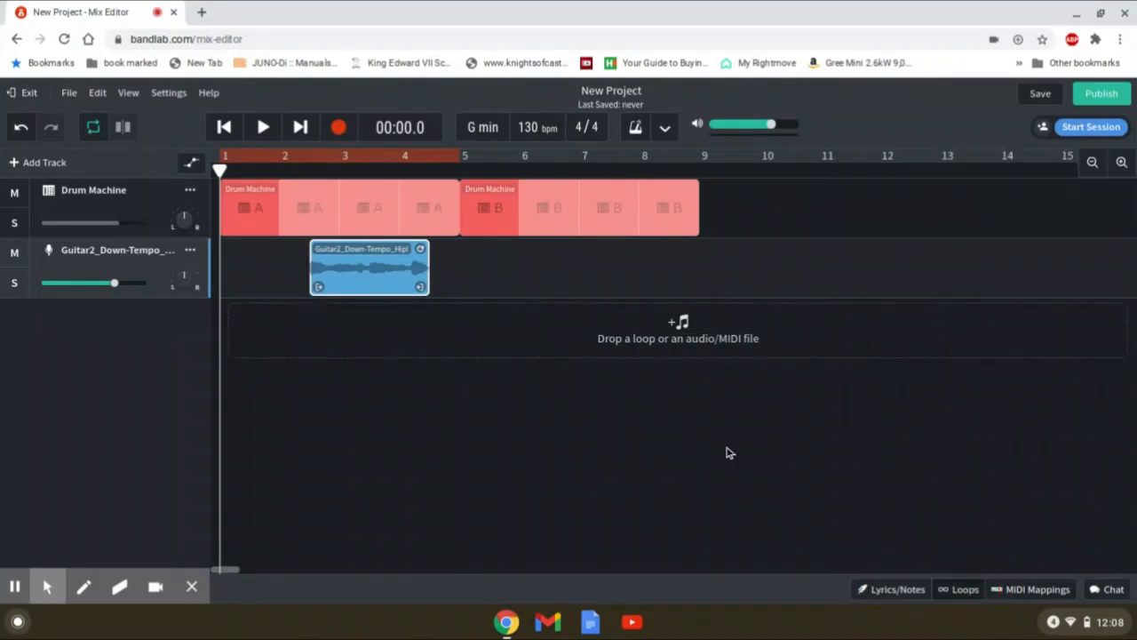
Move the guitar loop to the start of bar 1, repeat it to the end of bar 8, and play it briefly with the drums
{"action": "left_click_drag", "start_coordinate": [386, 286], "coordinate": [693, 252]}
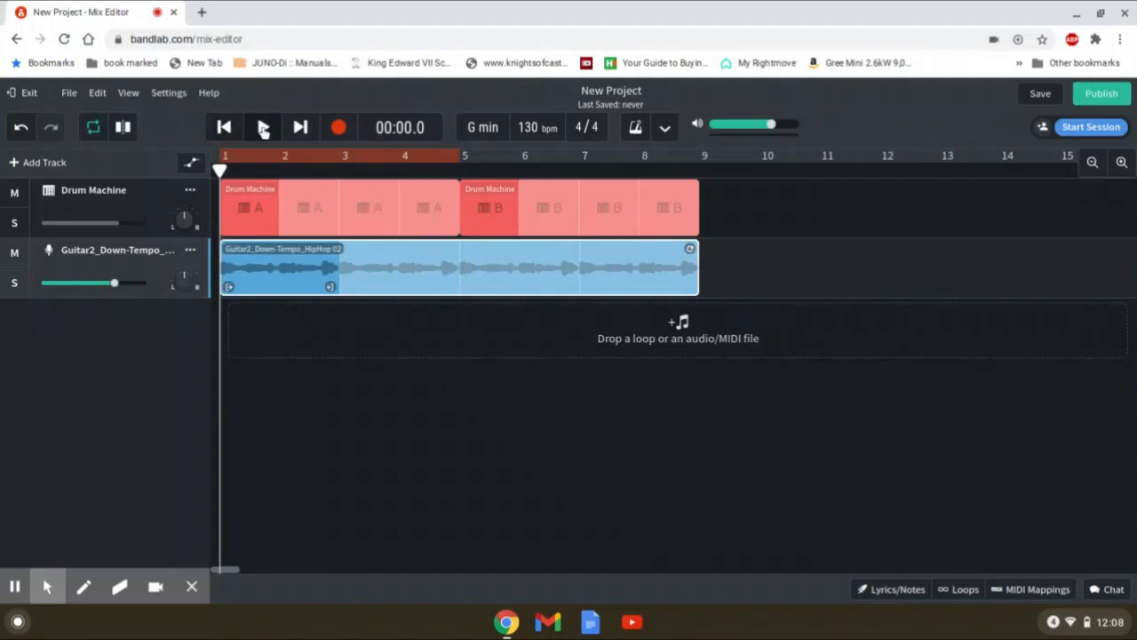
{"action": "left_click", "coordinate": [263, 129]}
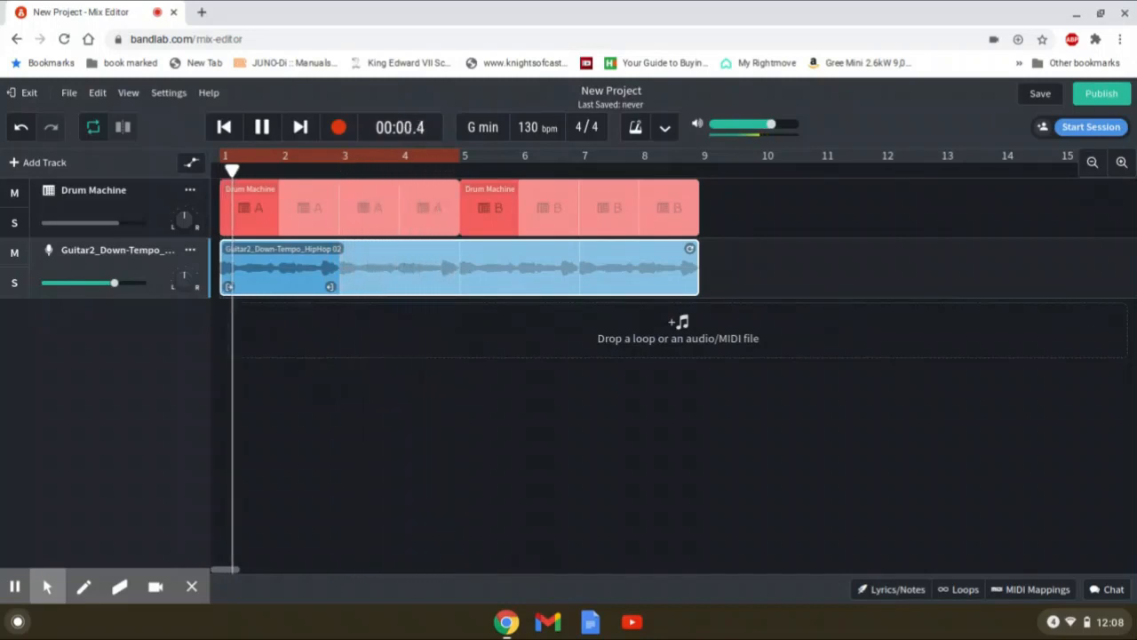
{"action": "left_click", "coordinate": [268, 128]}
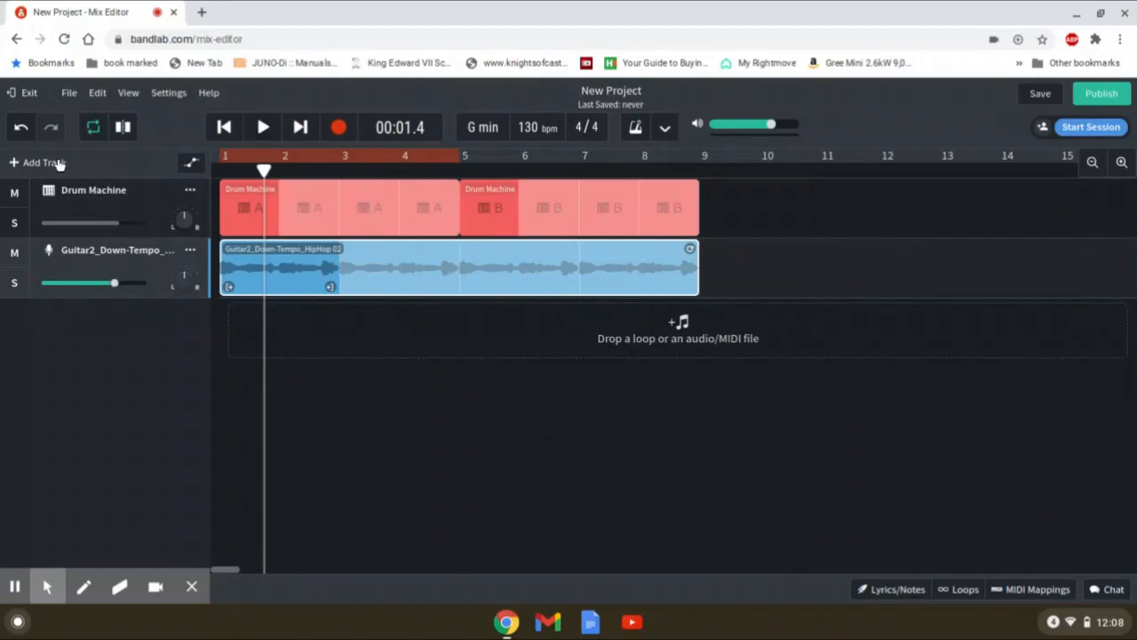
Add a virtual instrument track and set its sound to Lush Vocals from the Voices category
{"action": "left_click", "coordinate": [58, 164]}
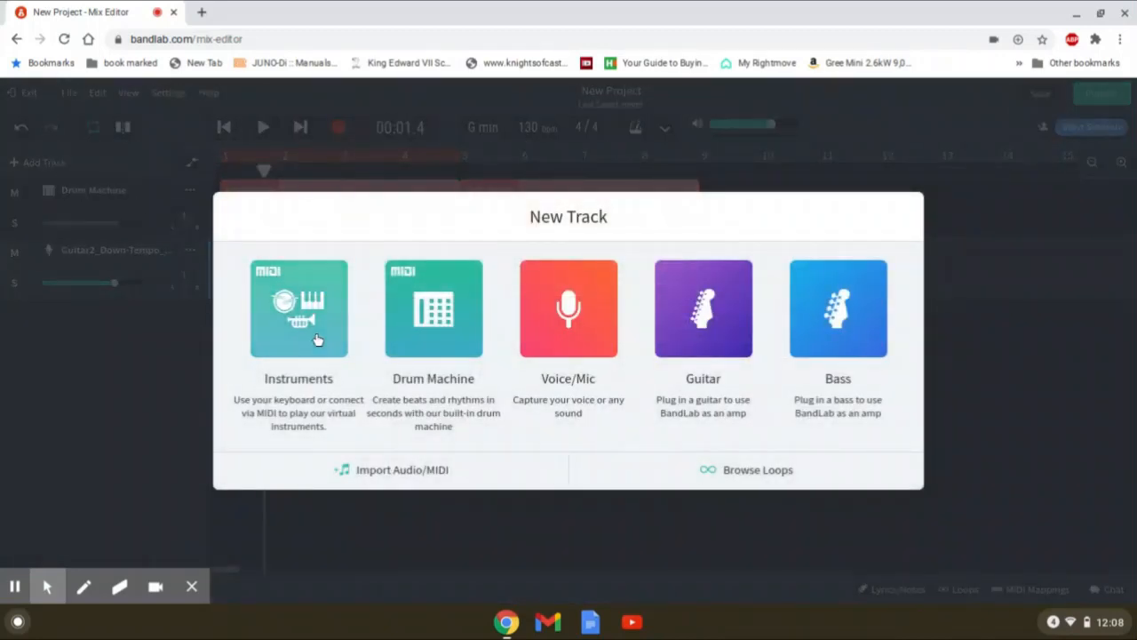
{"action": "left_click", "coordinate": [316, 332]}
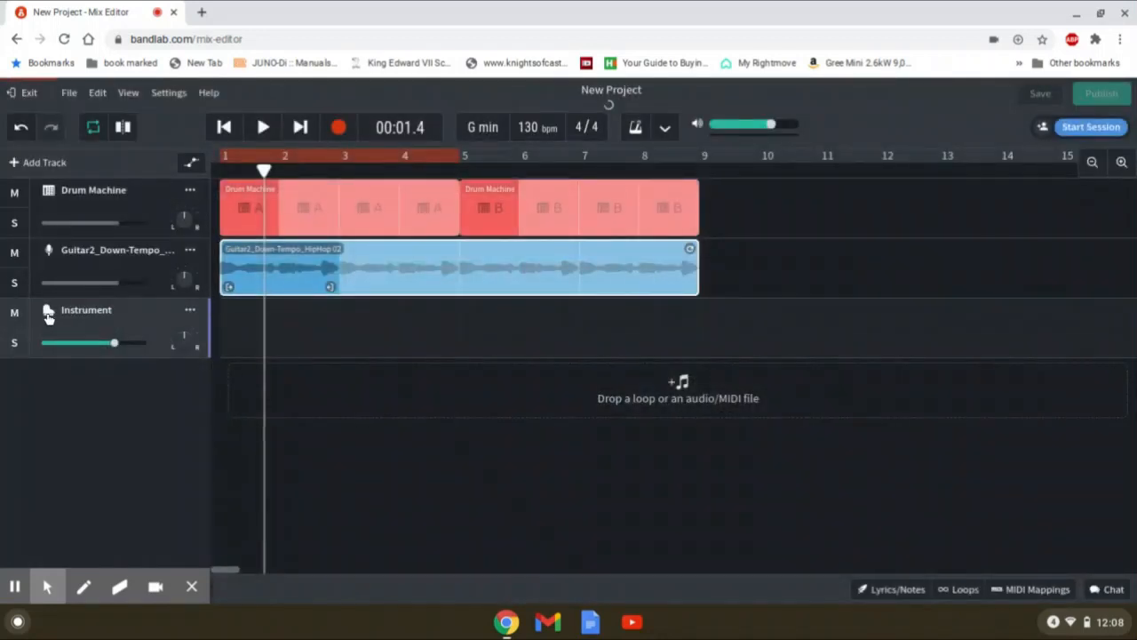
{"action": "left_click", "coordinate": [49, 316]}
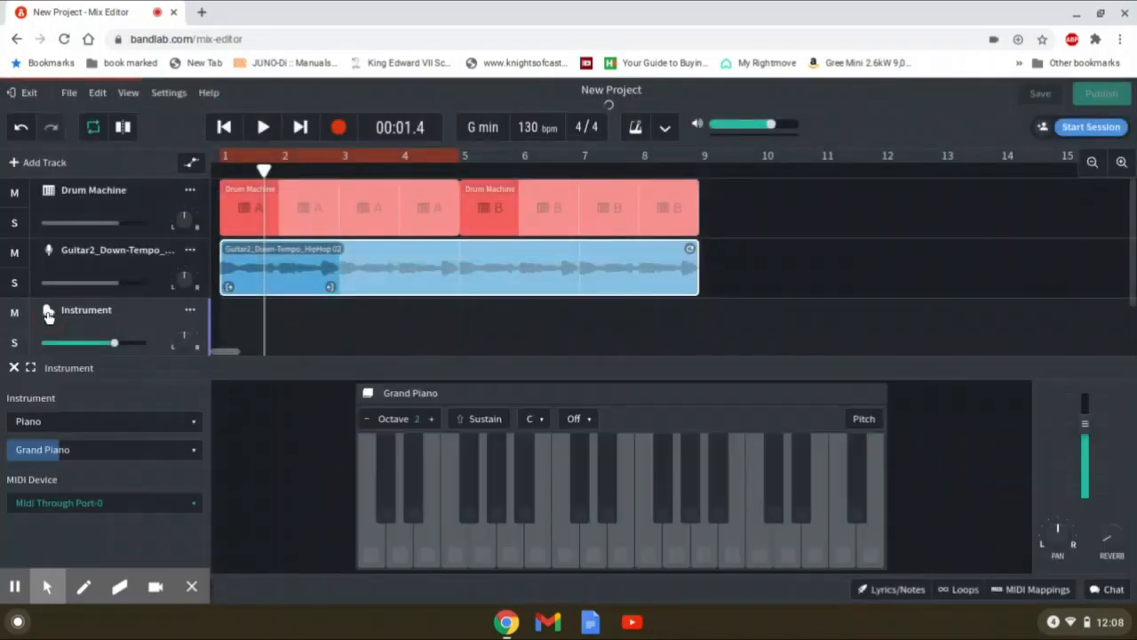
{"action": "left_click", "coordinate": [149, 431]}
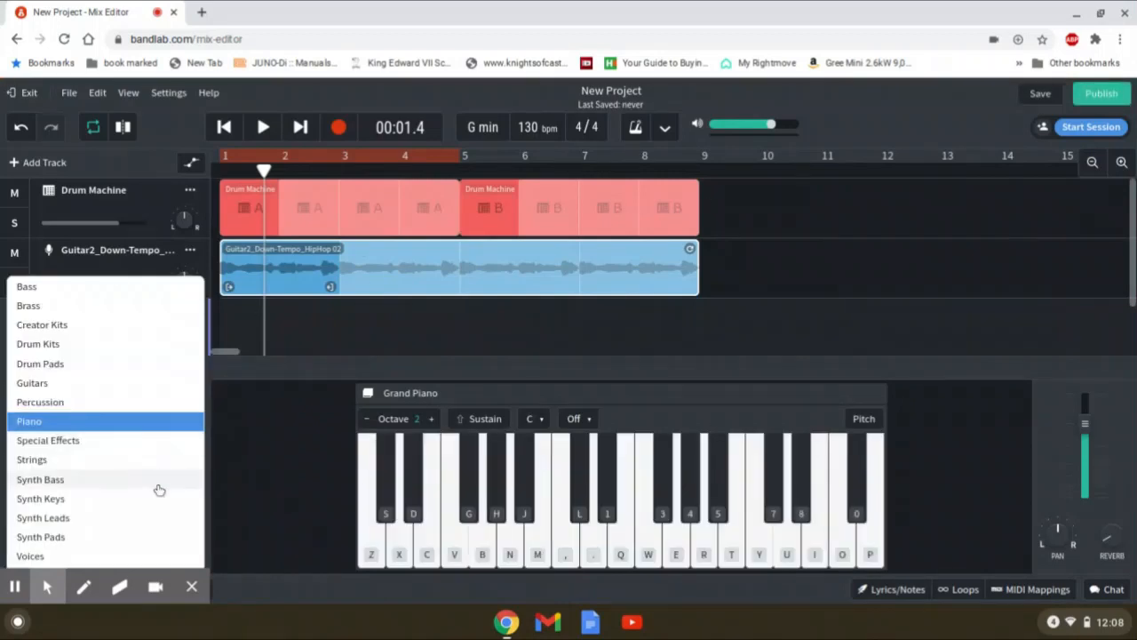
{"action": "left_click", "coordinate": [144, 558]}
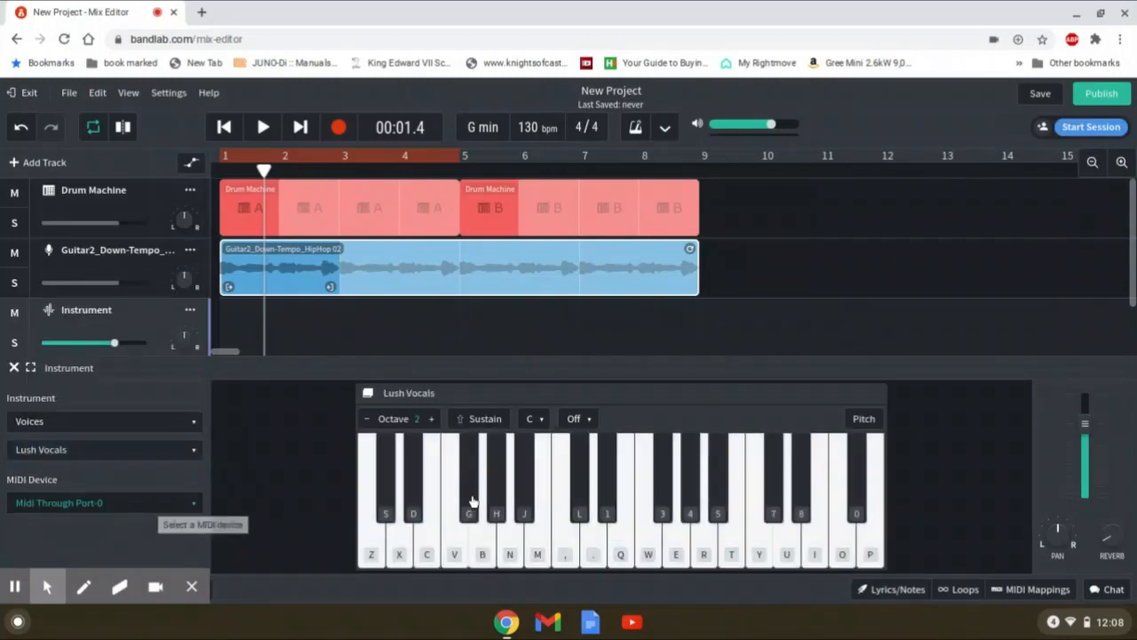
Try out Lush Vocals notes on the virtual keyboard, mostly in the upper octave, without recording
{"action": "left_click", "coordinate": [593, 542]}
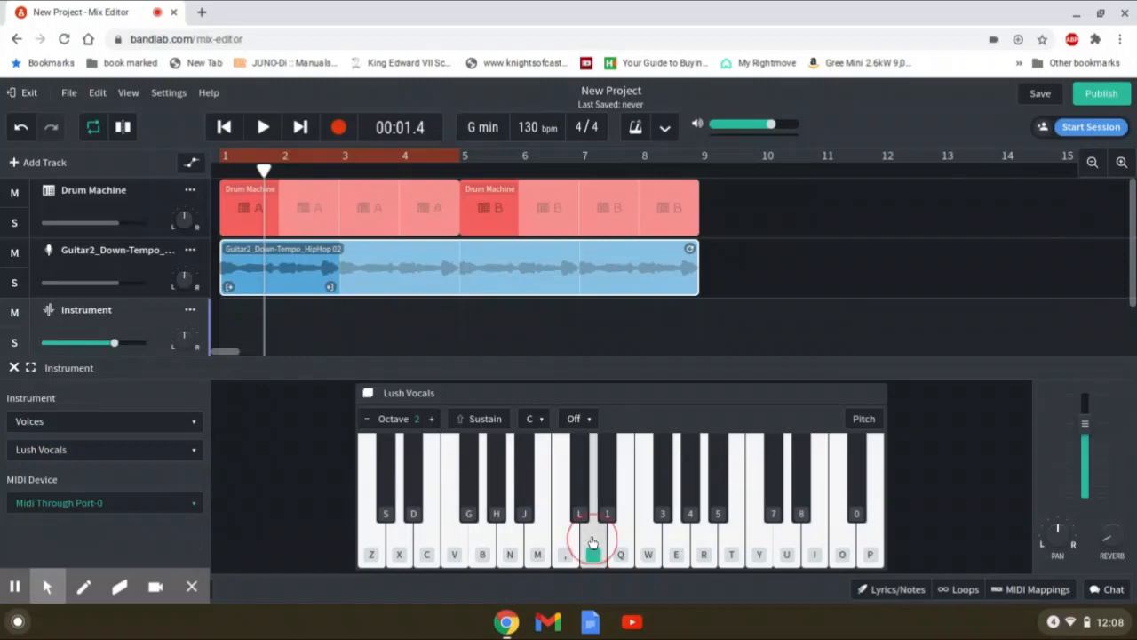
{"action": "left_click", "coordinate": [789, 543]}
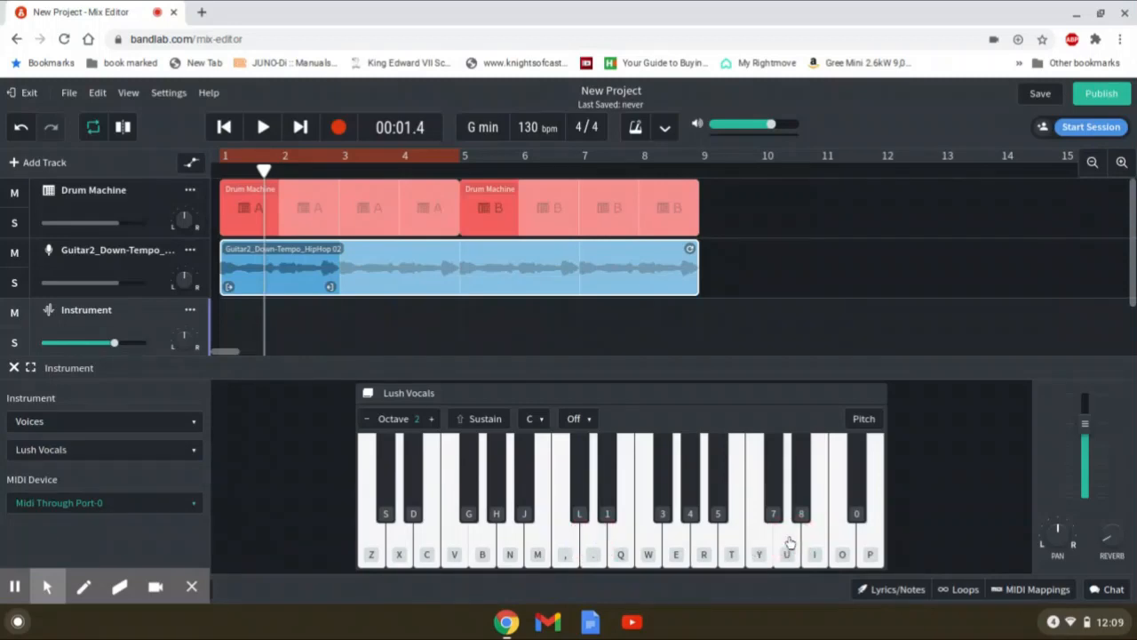
{"action": "left_click", "coordinate": [789, 543]}
{"action": "key", "text": "y"}
{"action": "key", "text": "t"}
{"action": "key", "text": "r"}
{"action": "key", "text": "t"}
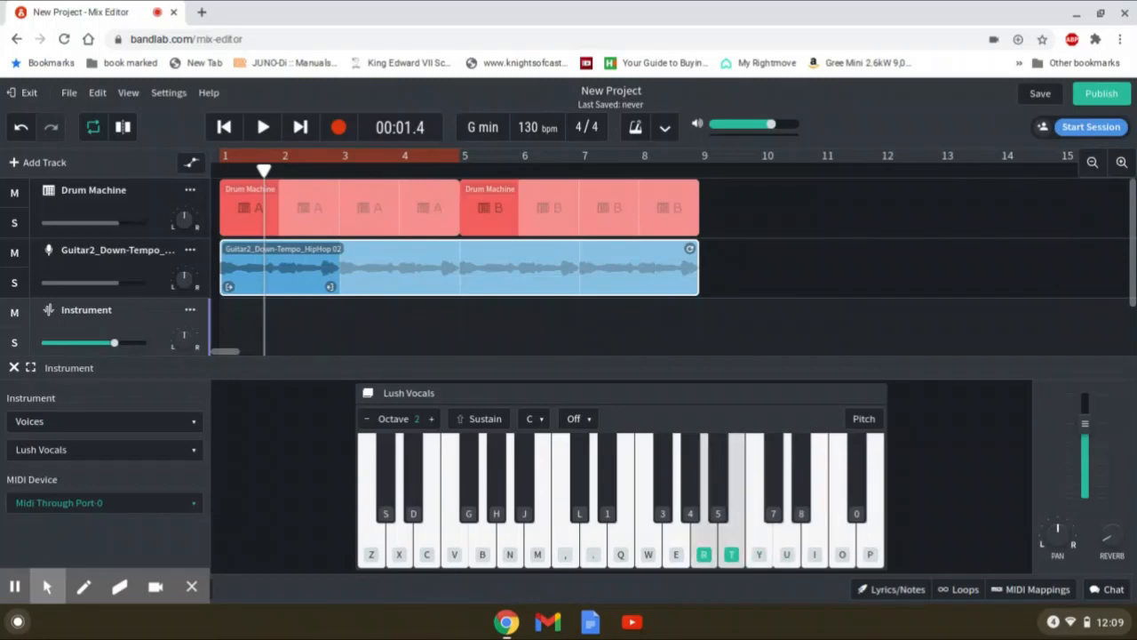
{"action": "key", "text": "y"}
{"action": "key", "text": "u"}
{"action": "key", "text": "o"}
{"action": "key", "text": "u"}
{"action": "key", "text": "y"}
{"action": "key", "text": "t"}
{"action": "key", "text": "r"}
{"action": "key", "text": "y"}
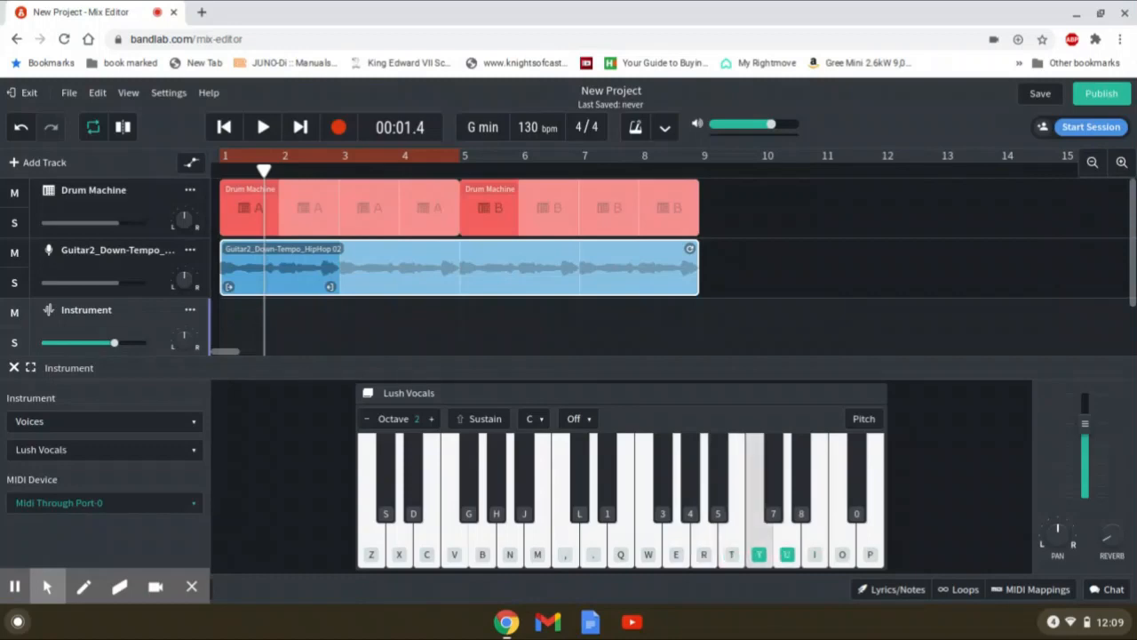
{"action": "key", "text": "u"}
{"action": "key", "text": "y"}
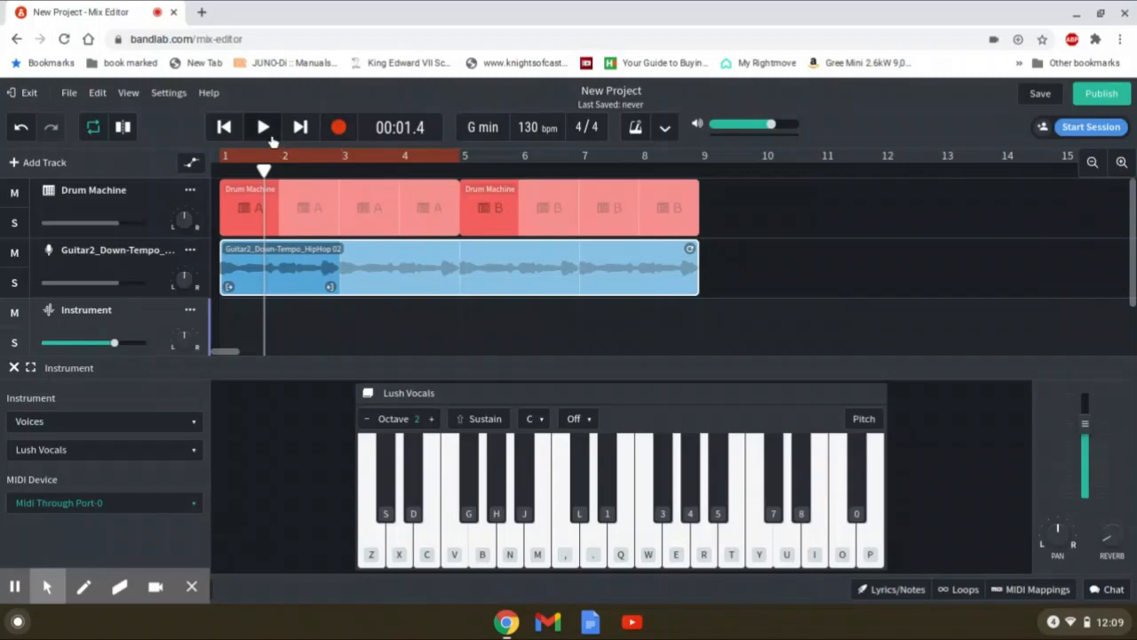
Play the drum and guitar loop and rehearse a slow vocal melody over it, mainly around B, C and D, then stop playback
{"action": "left_click", "coordinate": [269, 135]}
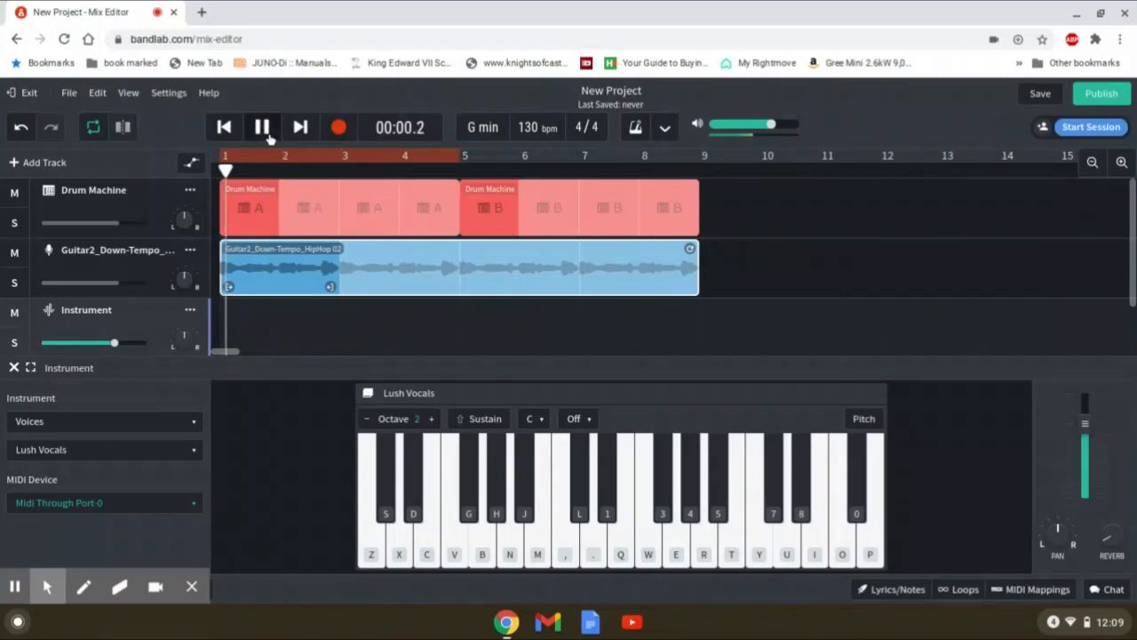
{"action": "key", "text": "y"}
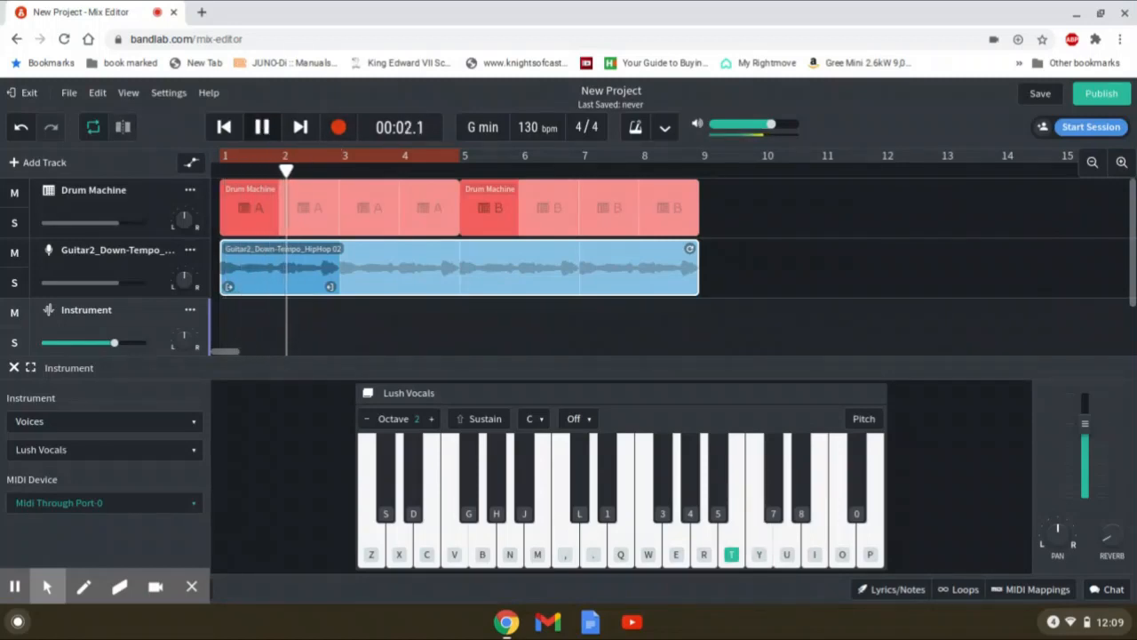
{"action": "key", "text": "t"}
{"action": "key", "text": "t"}
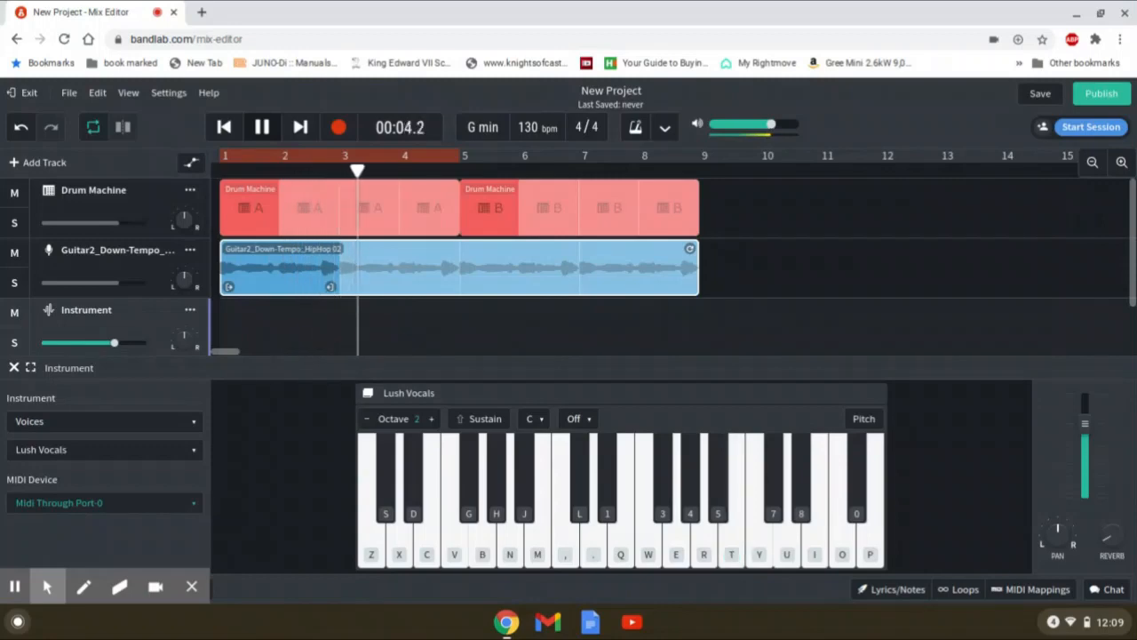
{"action": "key", "text": "y"}
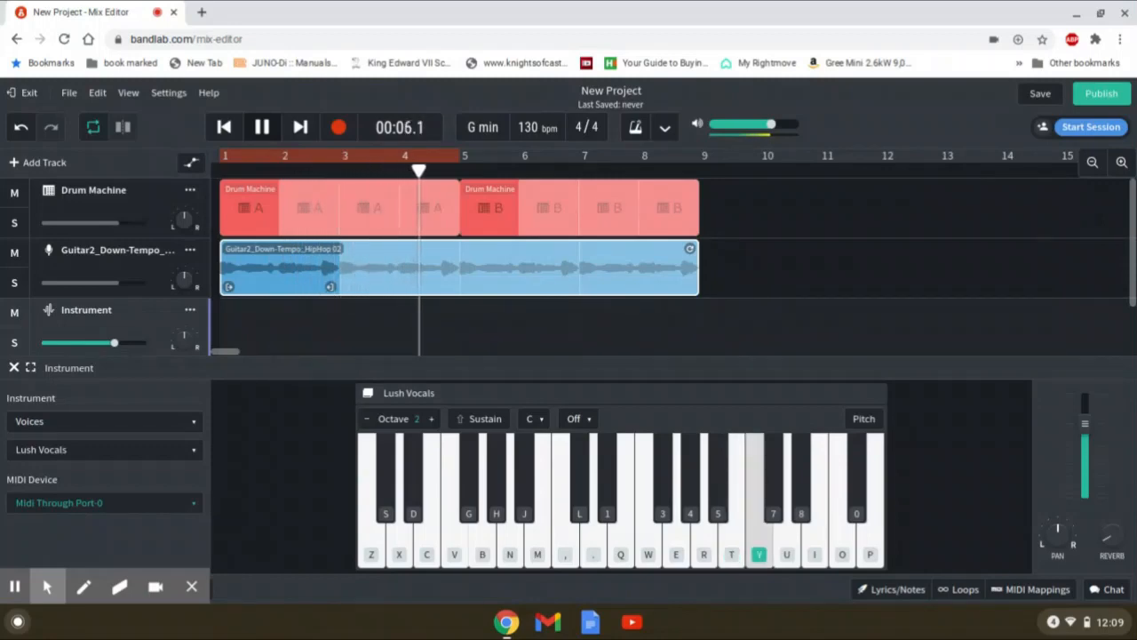
{"action": "key", "text": "u"}
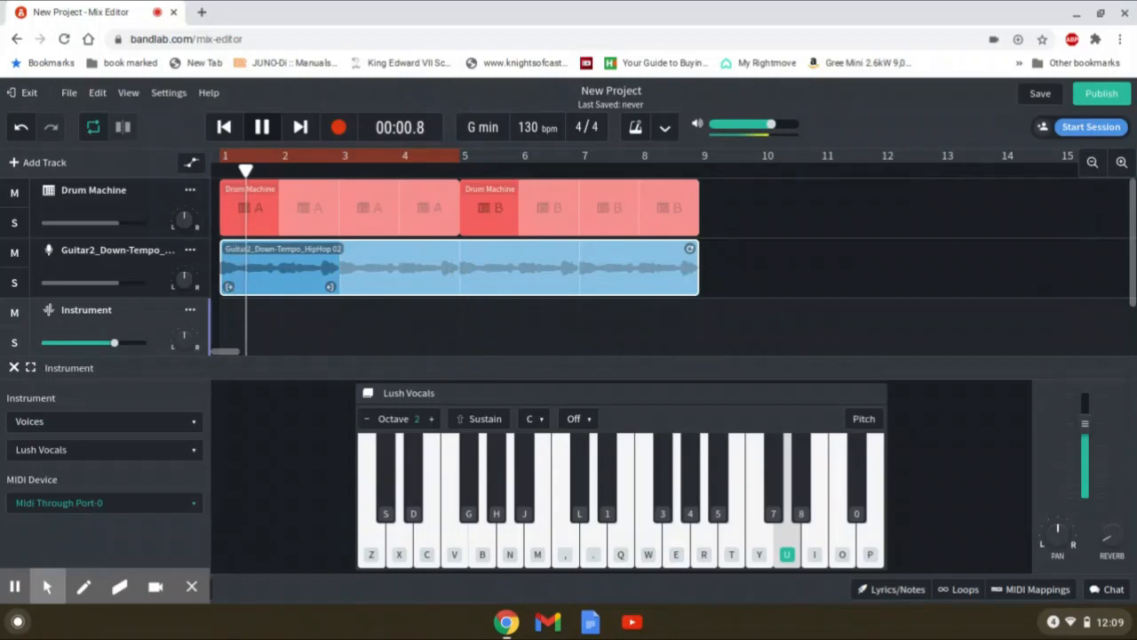
{"action": "key", "text": "u"}
{"action": "key", "text": "u"}
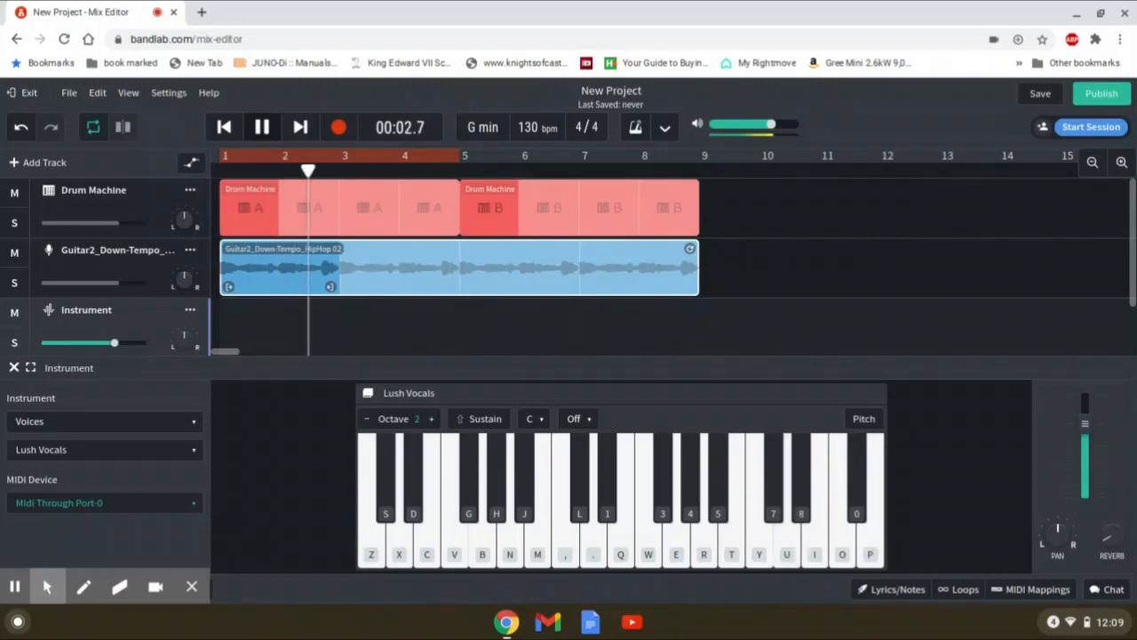
{"action": "key", "text": "y"}
{"action": "key", "text": "u"}
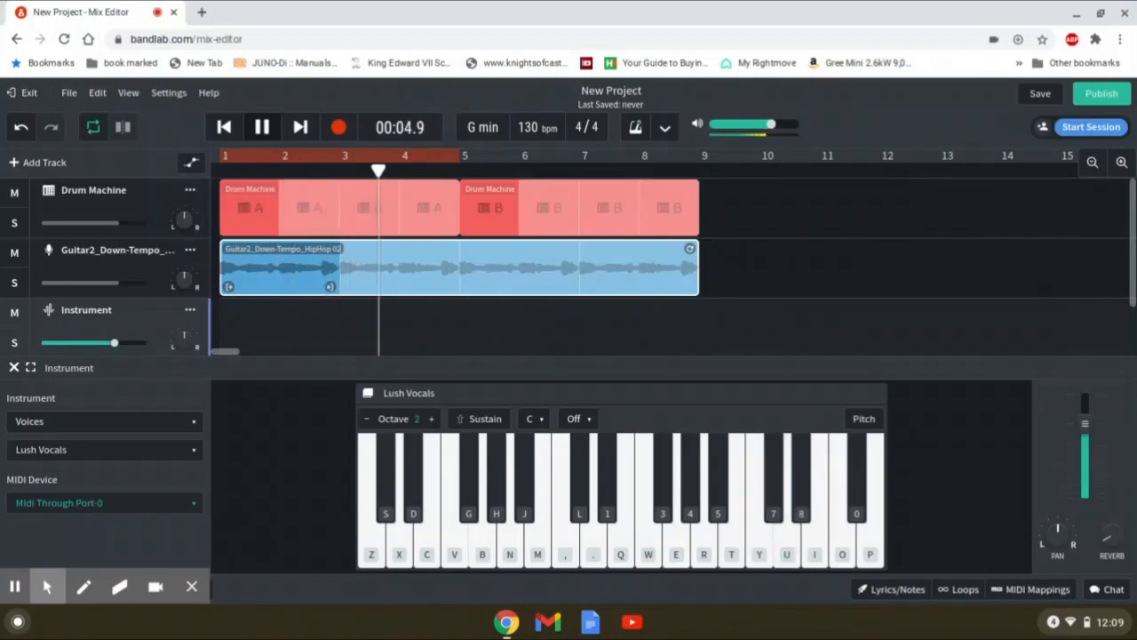
{"action": "key", "text": "8"}
{"action": "key", "text": "u"}
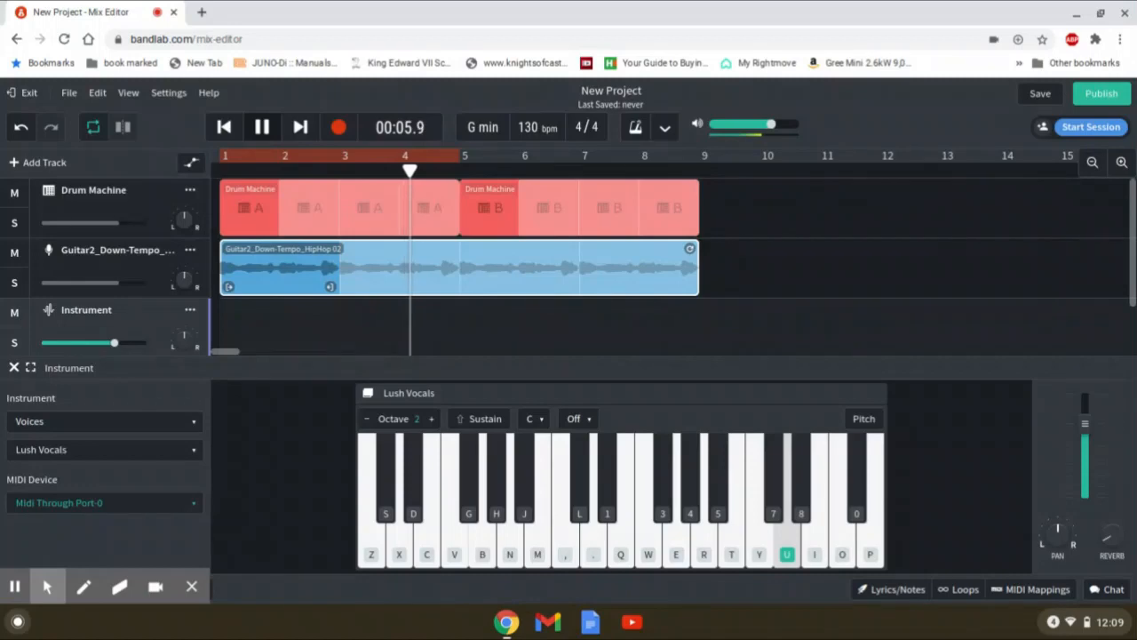
{"action": "left_click", "coordinate": [261, 127]}
Turn off looping and record the Lush Vocals melody D-C-D-E-D-C-D-D#-D-C-D from the song start to about bar 6
{"action": "left_click", "coordinate": [305, 160]}
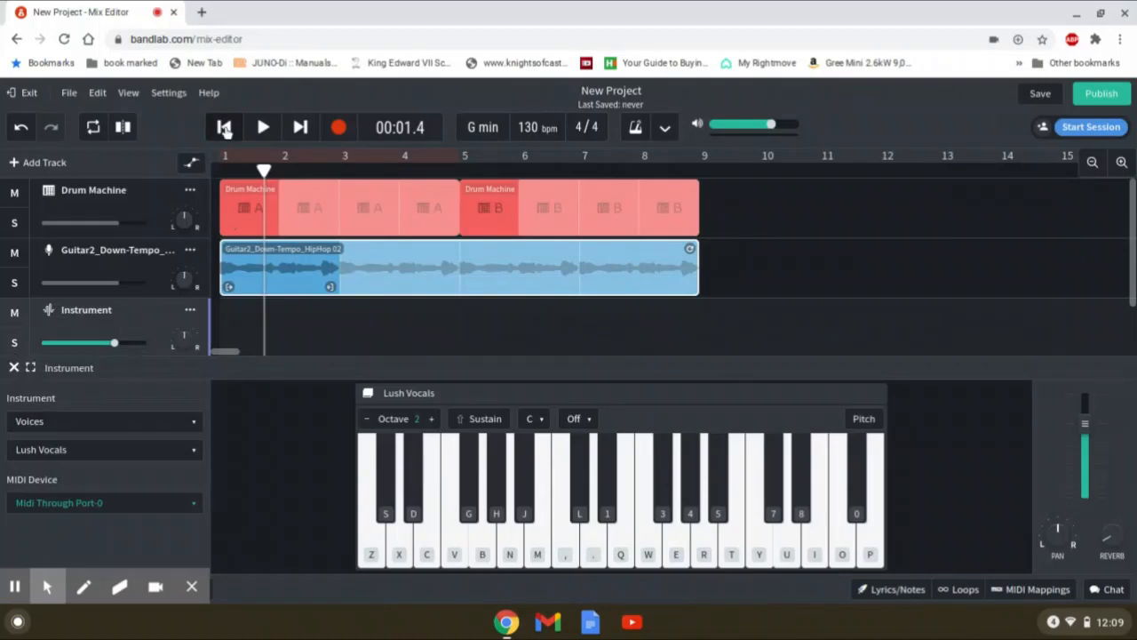
{"action": "left_click", "coordinate": [224, 128]}
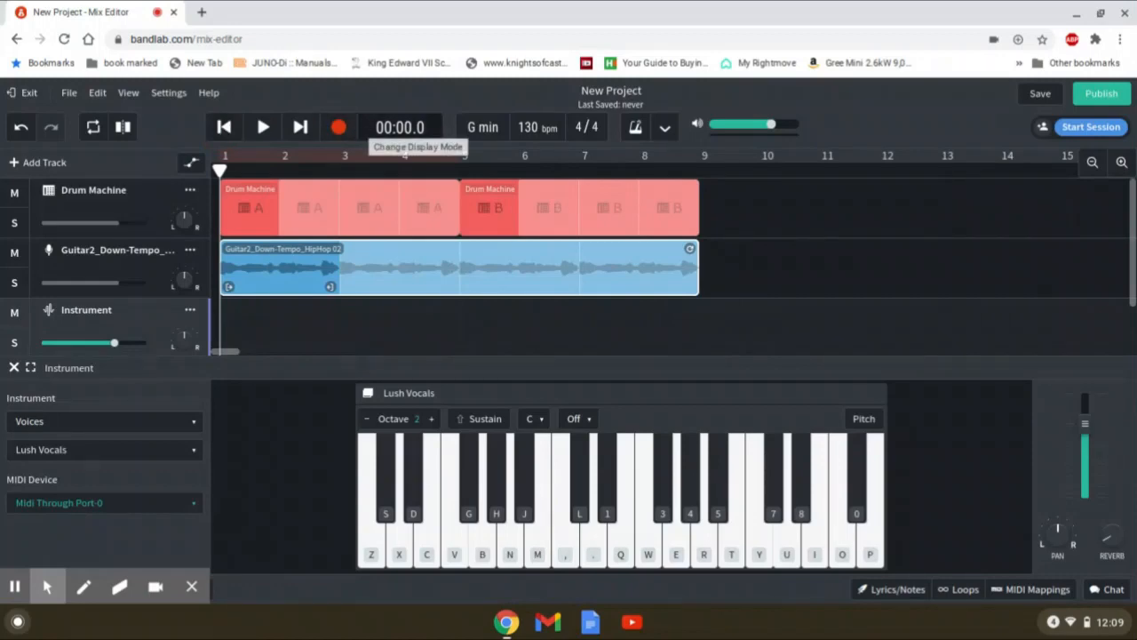
{"action": "left_click", "coordinate": [340, 128]}
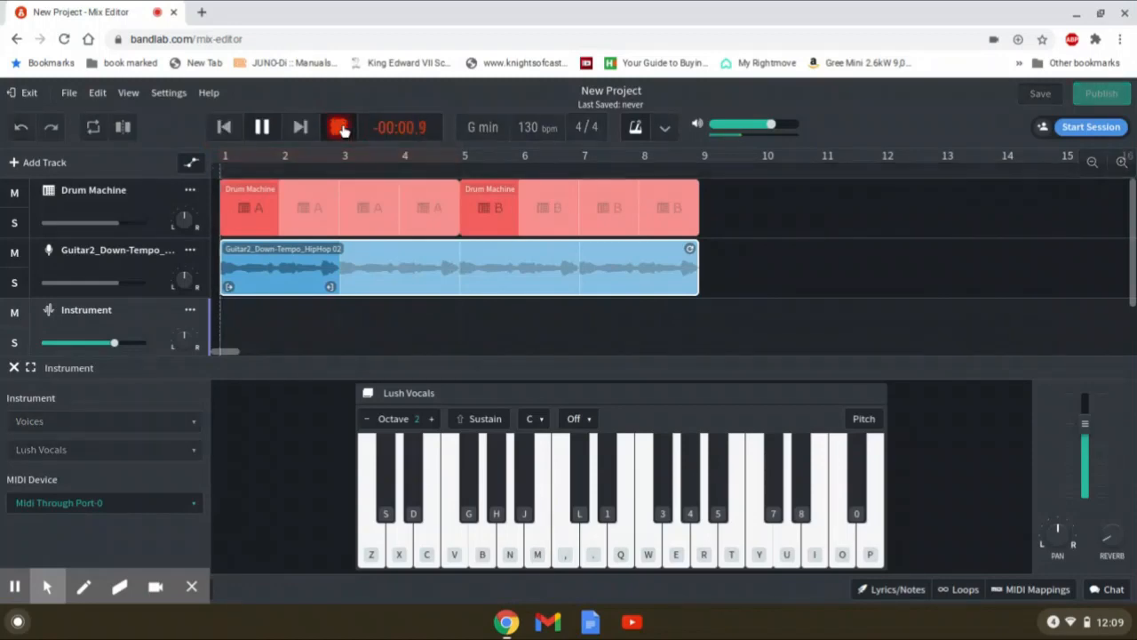
{"action": "key", "text": "u"}
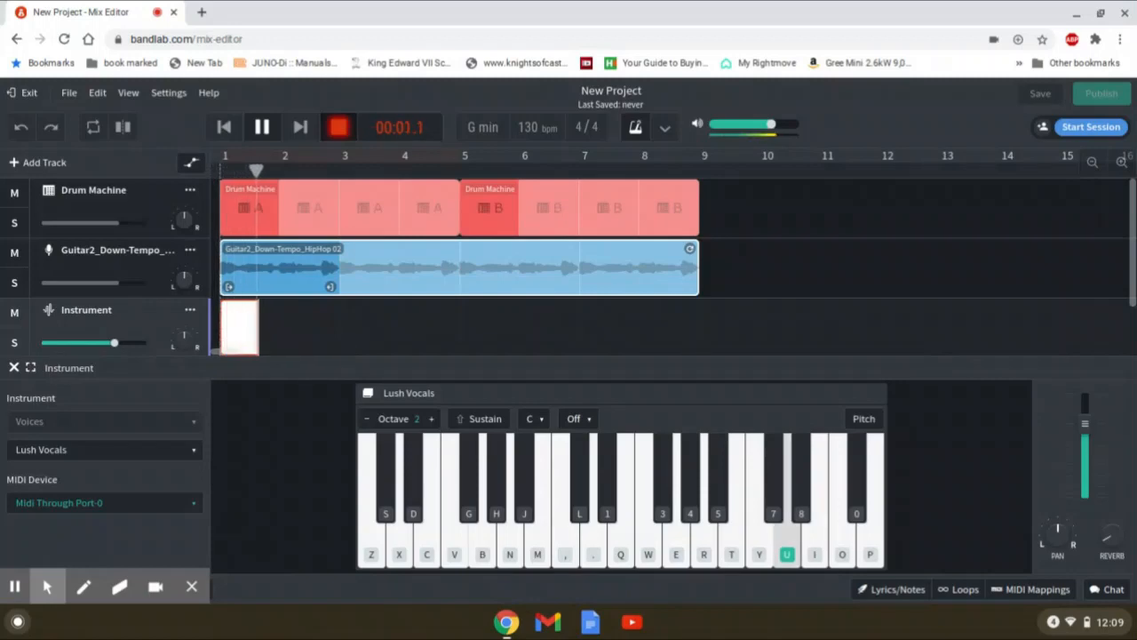
{"action": "key", "text": "y"}
{"action": "key", "text": "u"}
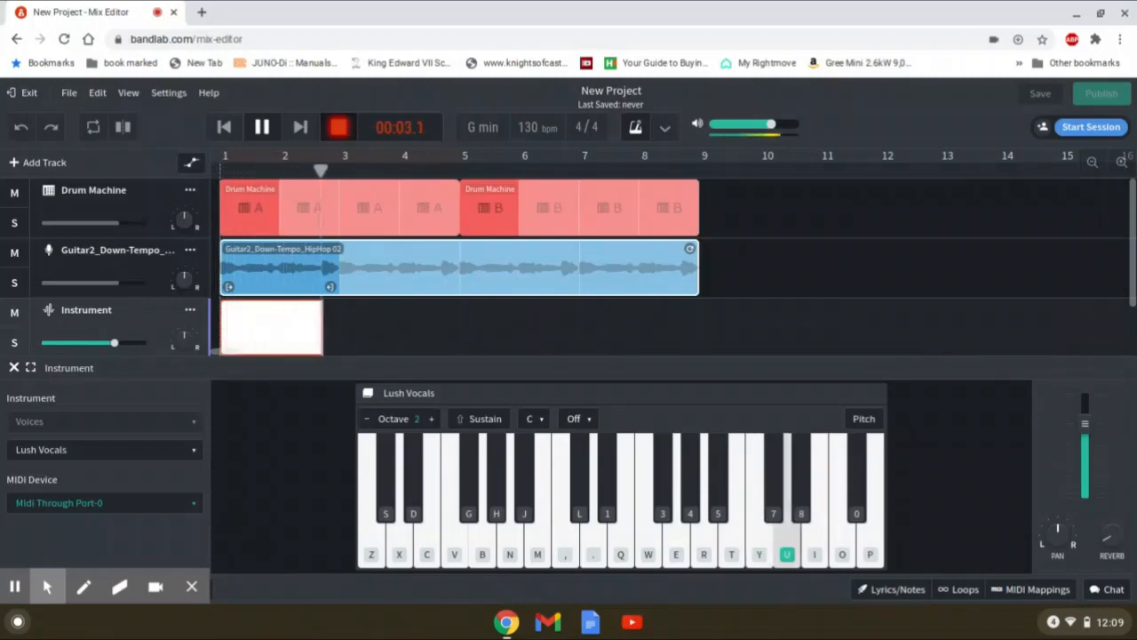
{"action": "key", "text": "i"}
{"action": "key", "text": "u"}
{"action": "key", "text": "y"}
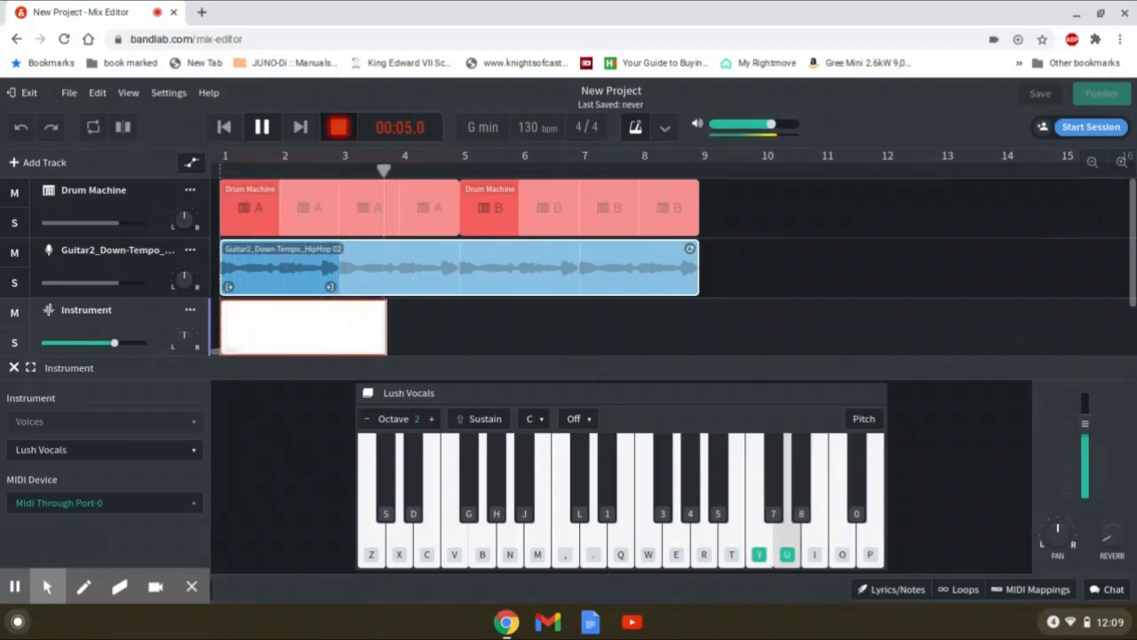
{"action": "key", "text": "u"}
{"action": "key", "text": "8"}
{"action": "key", "text": "u"}
{"action": "key", "text": "y"}
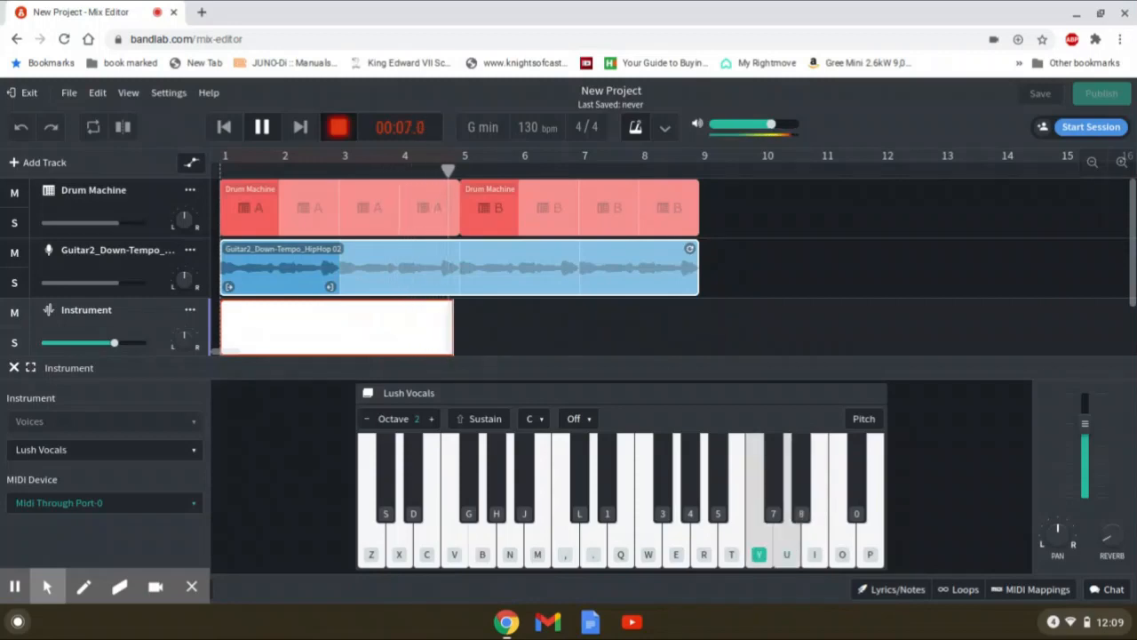
{"action": "key", "text": "u"}
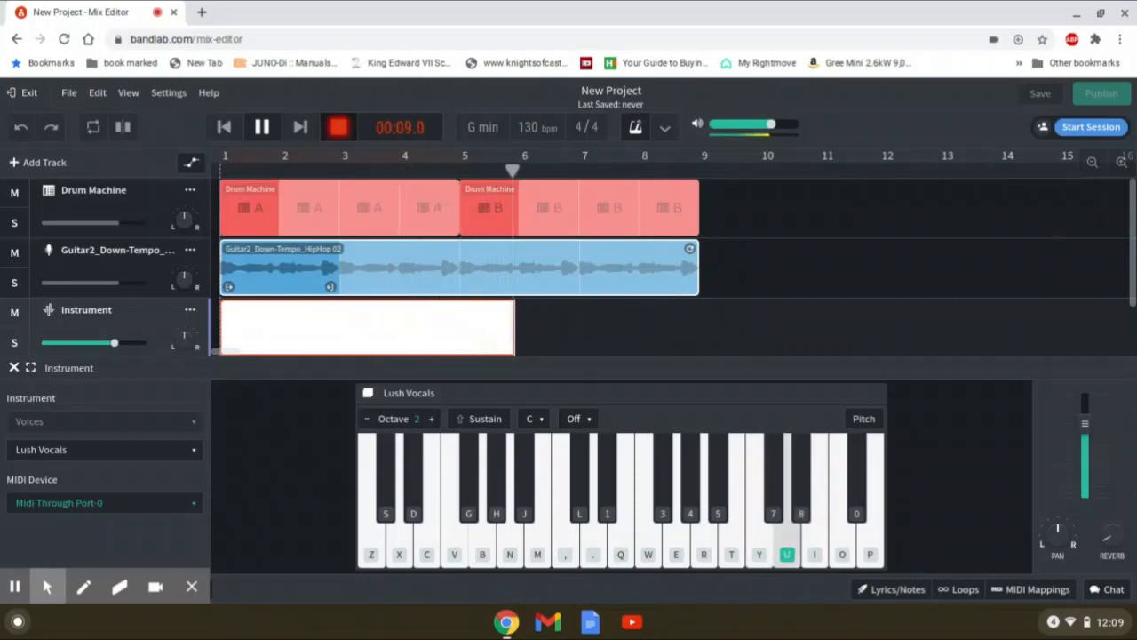
{"action": "key", "text": "space"}
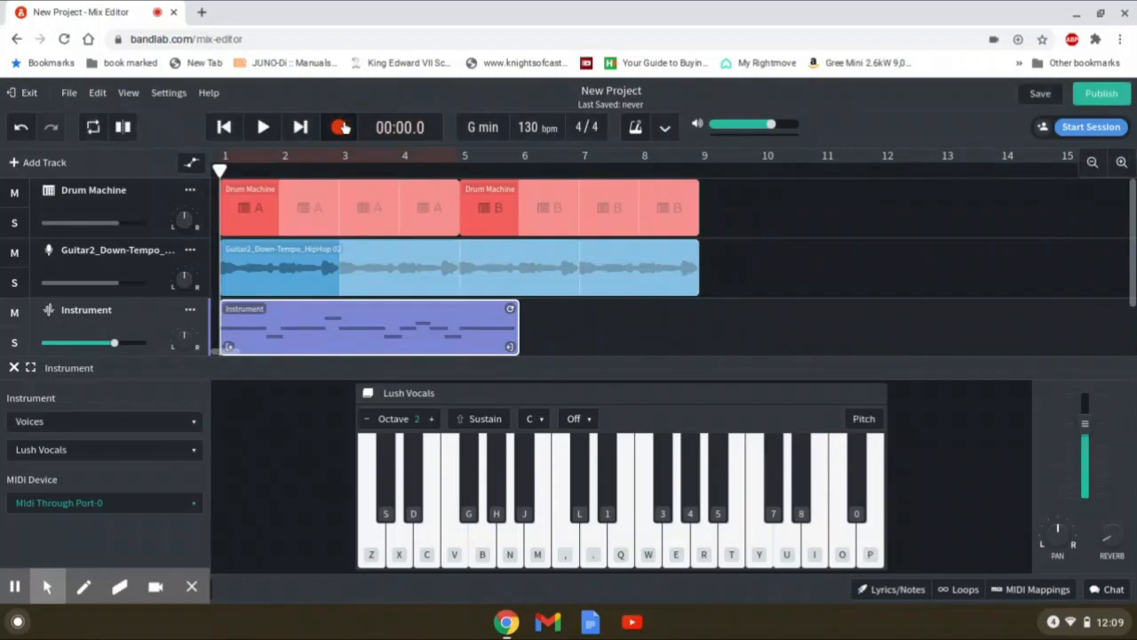
Close the virtual keyboard, open the recorded vocal region in the MIDI editor, and play back its first two bars
{"action": "left_click", "coordinate": [13, 369]}
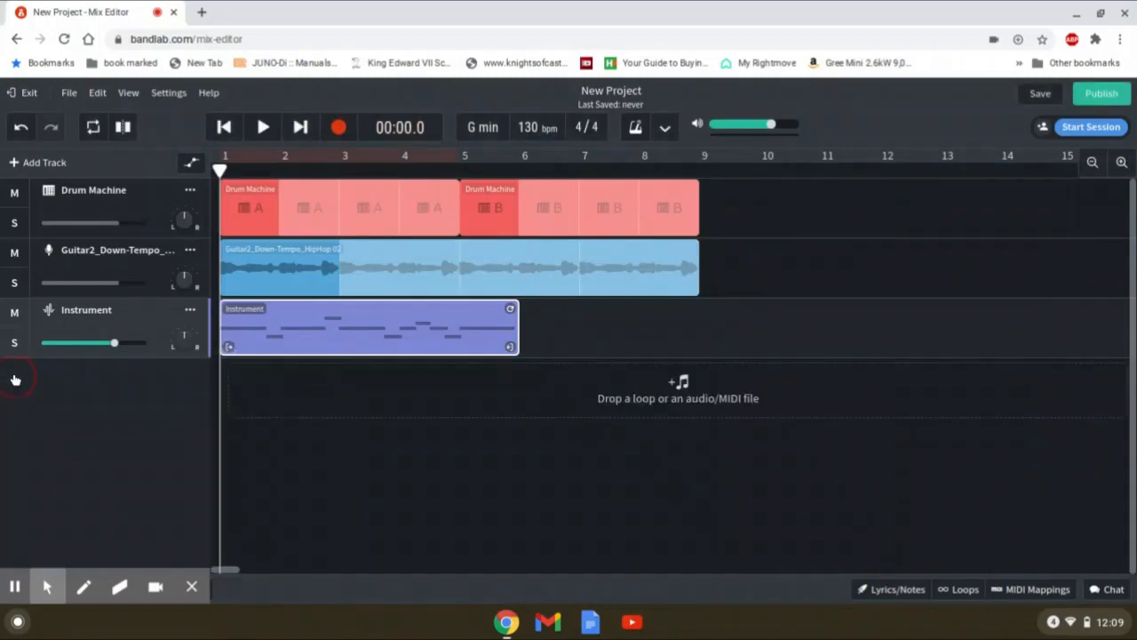
{"action": "double_click", "coordinate": [414, 335]}
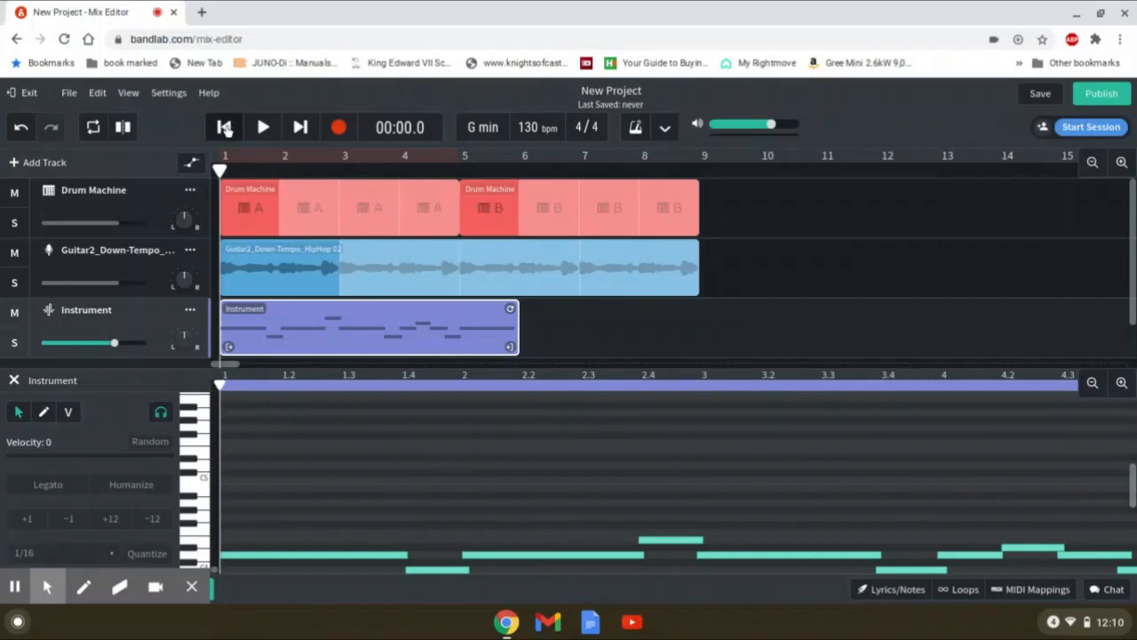
{"action": "left_click", "coordinate": [264, 127]}
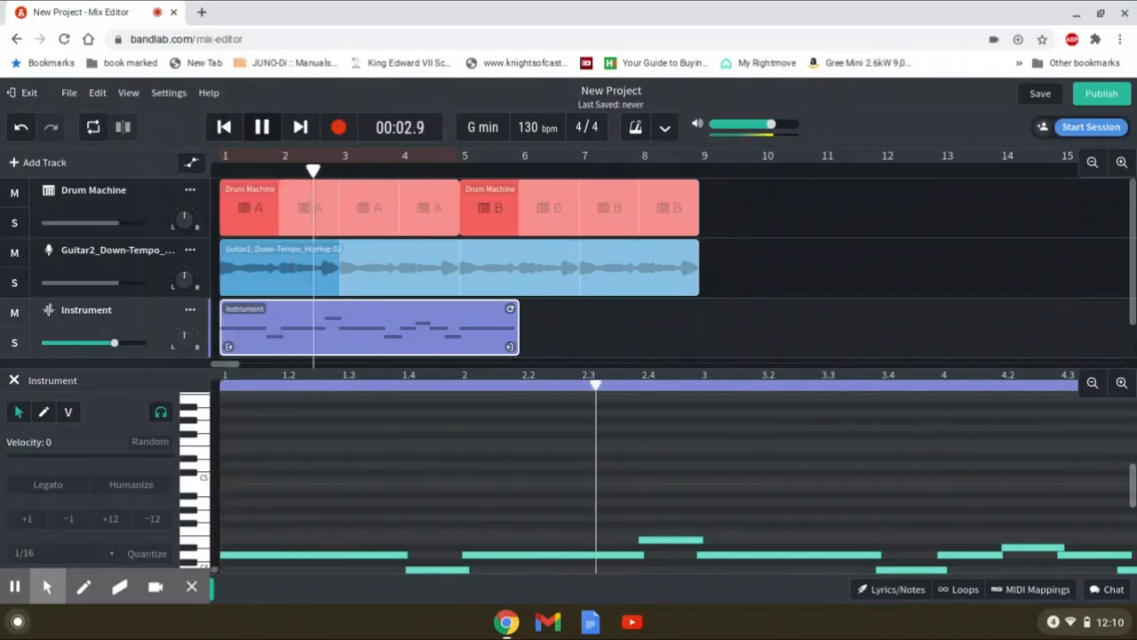
{"action": "left_click", "coordinate": [264, 127]}
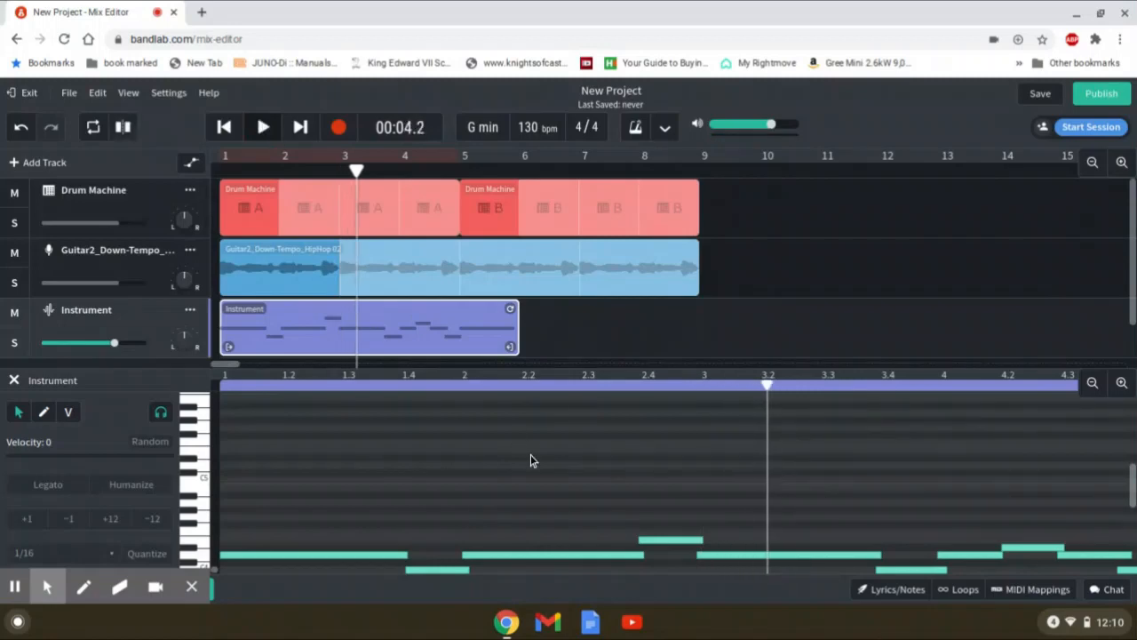
Lower the short E note near beat 2.4 of the vocal melody by one semitone to D#, then play the song from the start
{"action": "left_click", "coordinate": [689, 544]}
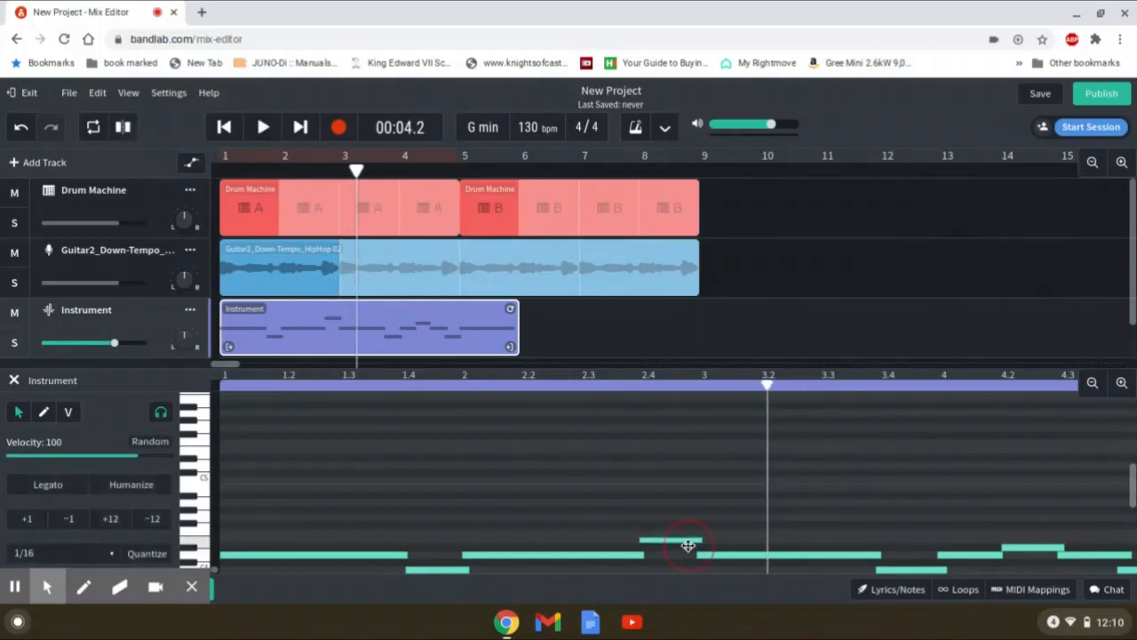
{"action": "left_click_drag", "start_coordinate": [688, 547], "coordinate": [689, 556]}
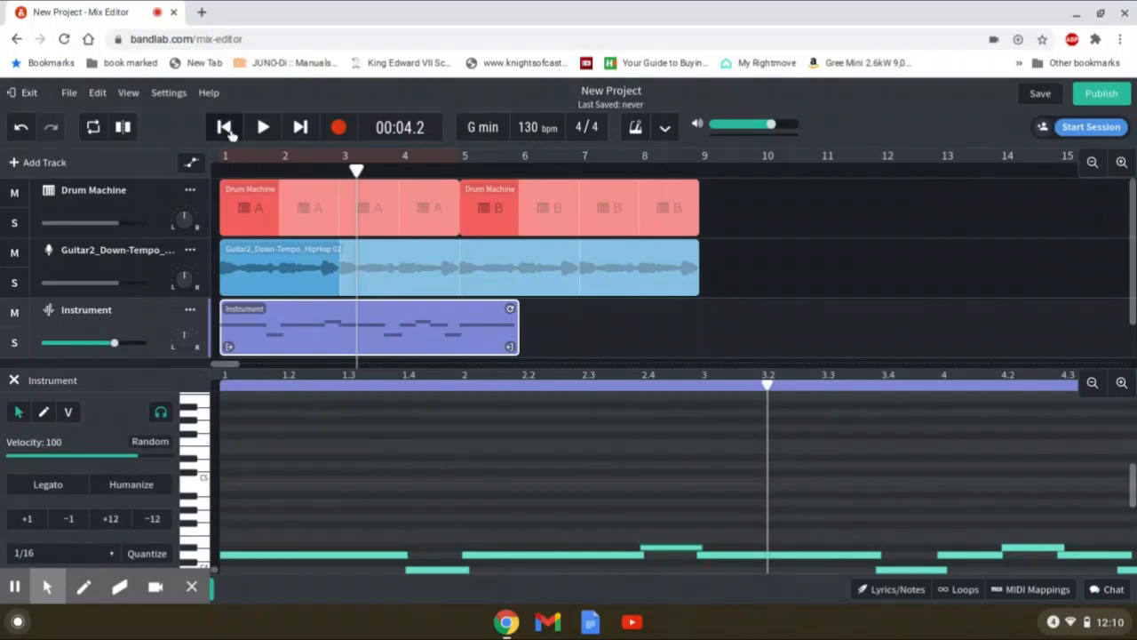
{"action": "left_click", "coordinate": [224, 127]}
{"action": "left_click", "coordinate": [259, 127]}
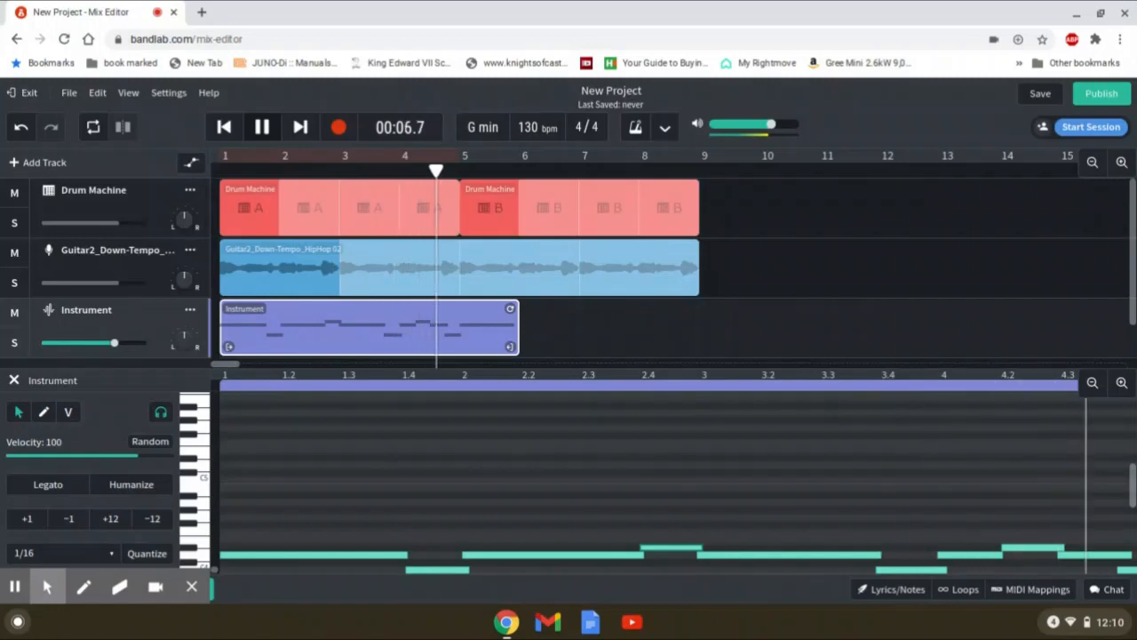
{"action": "left_click", "coordinate": [259, 129]}
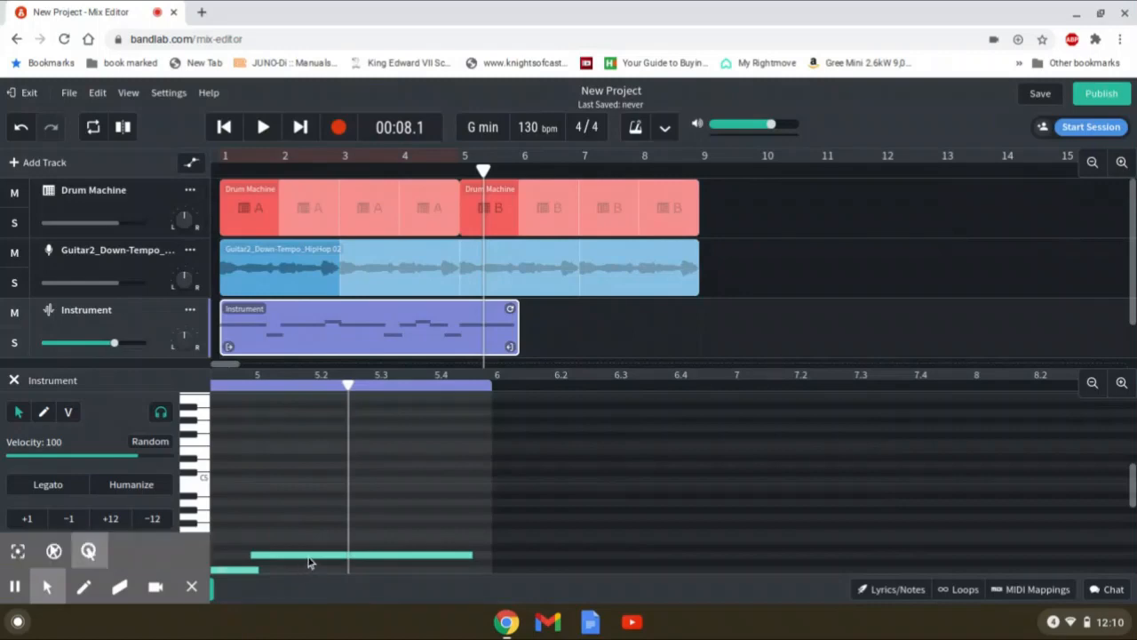
Select all the notes in the vocal region, quantize them to 1/16, and play the result from the start
{"action": "left_click", "coordinate": [192, 587]}
{"action": "left_click", "coordinate": [237, 574]}
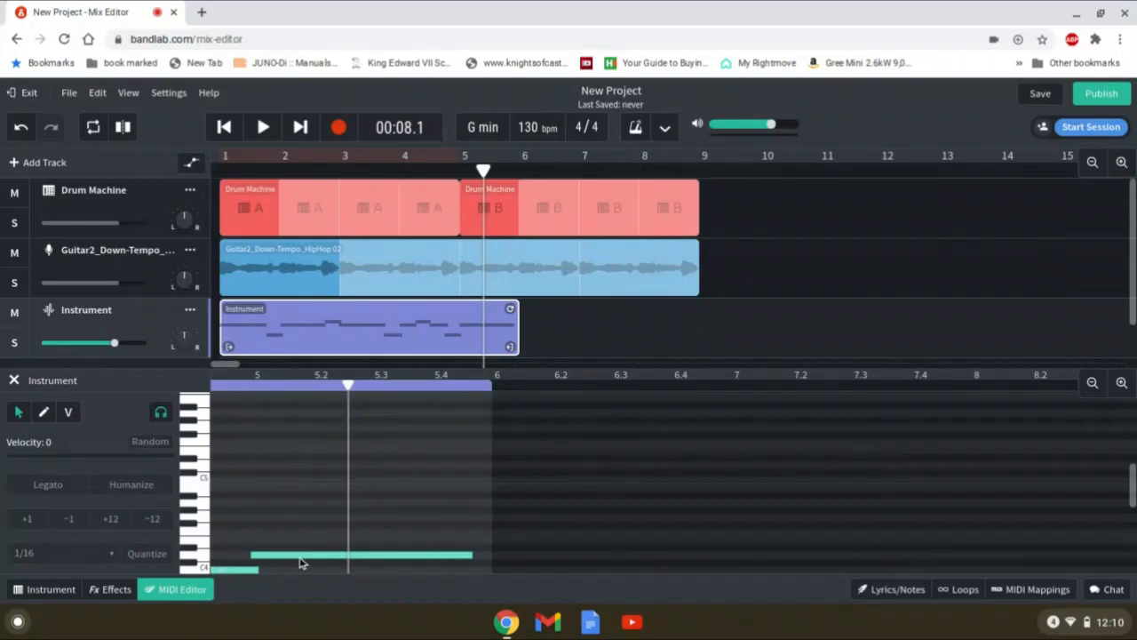
{"action": "key", "text": "ctrl+a"}
{"action": "left_click", "coordinate": [147, 554]}
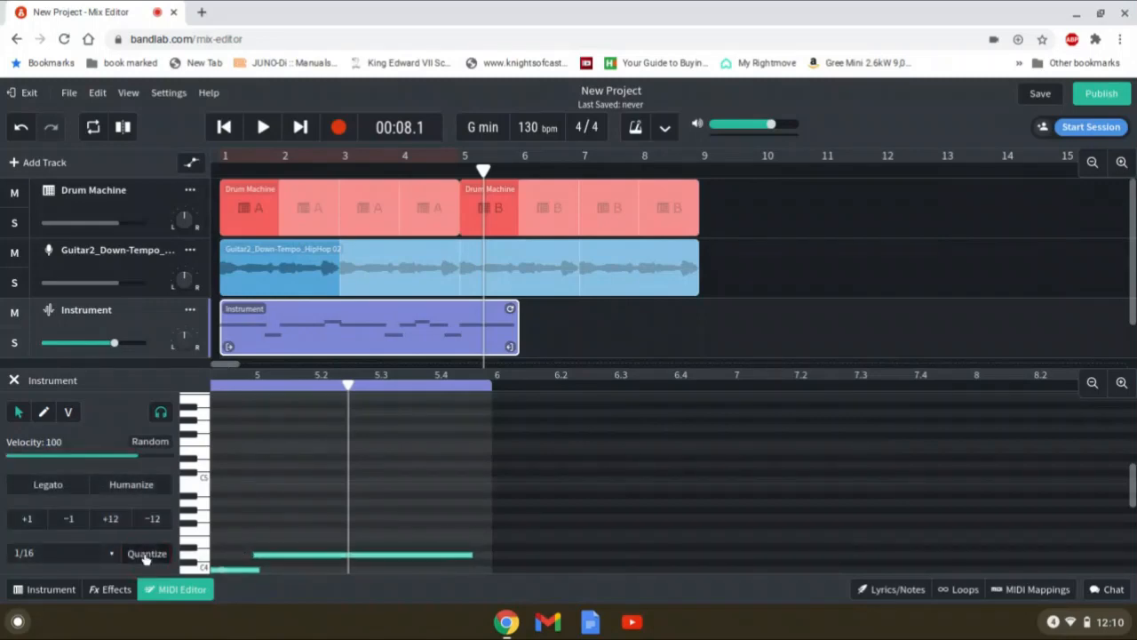
{"action": "left_click", "coordinate": [225, 127]}
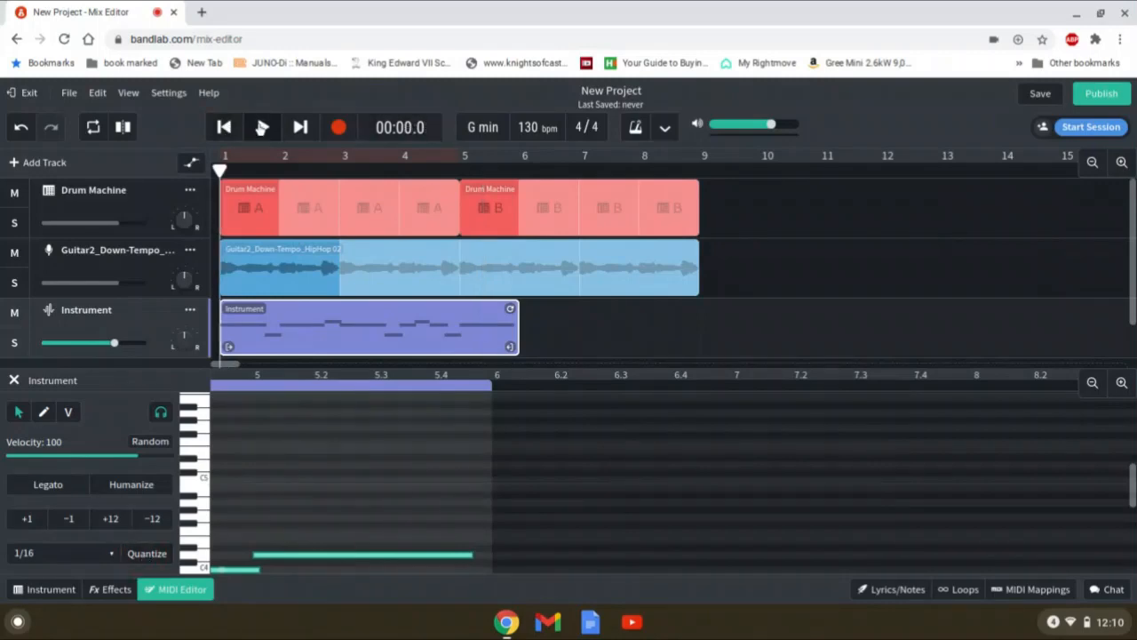
{"action": "left_click", "coordinate": [261, 127]}
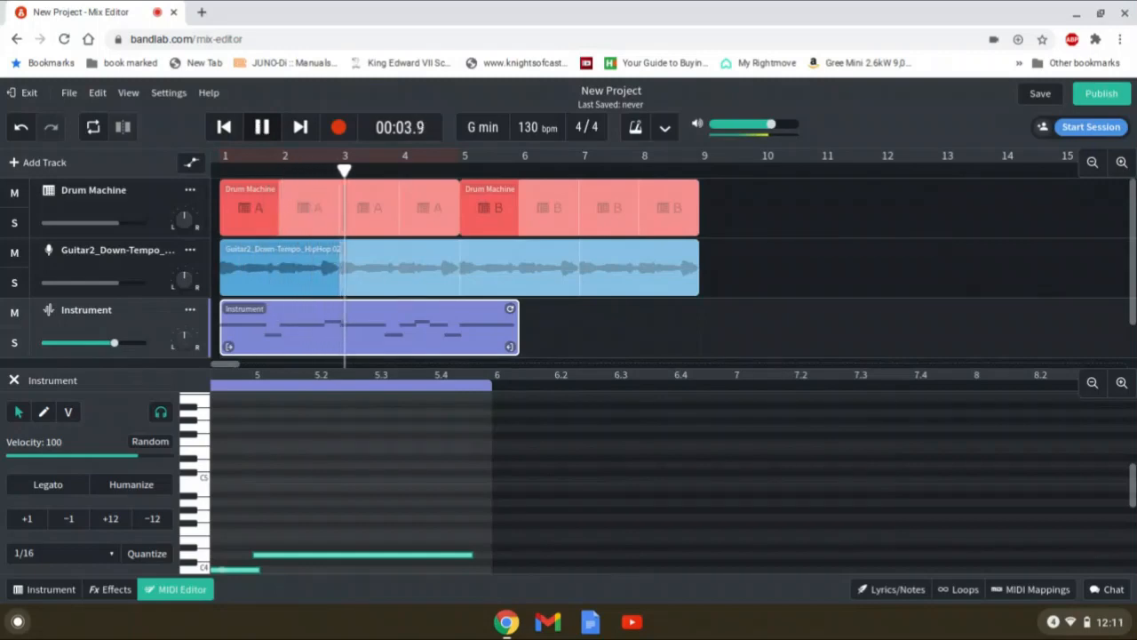
{"action": "key", "text": "space"}
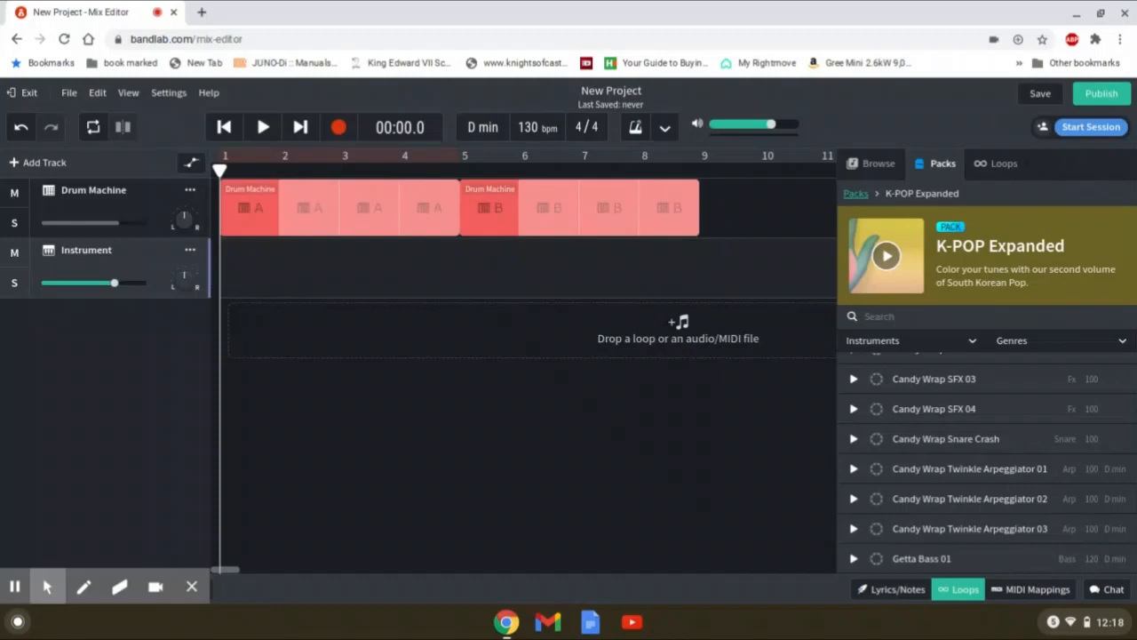
Preview Candy Wrap Twinkle Arpeggiator 02 from the K-POP Expanded pack and add it on a new track at bar 1
{"action": "left_click", "coordinate": [889, 258]}
{"action": "left_click", "coordinate": [888, 259]}
{"action": "left_click", "coordinate": [854, 500]}
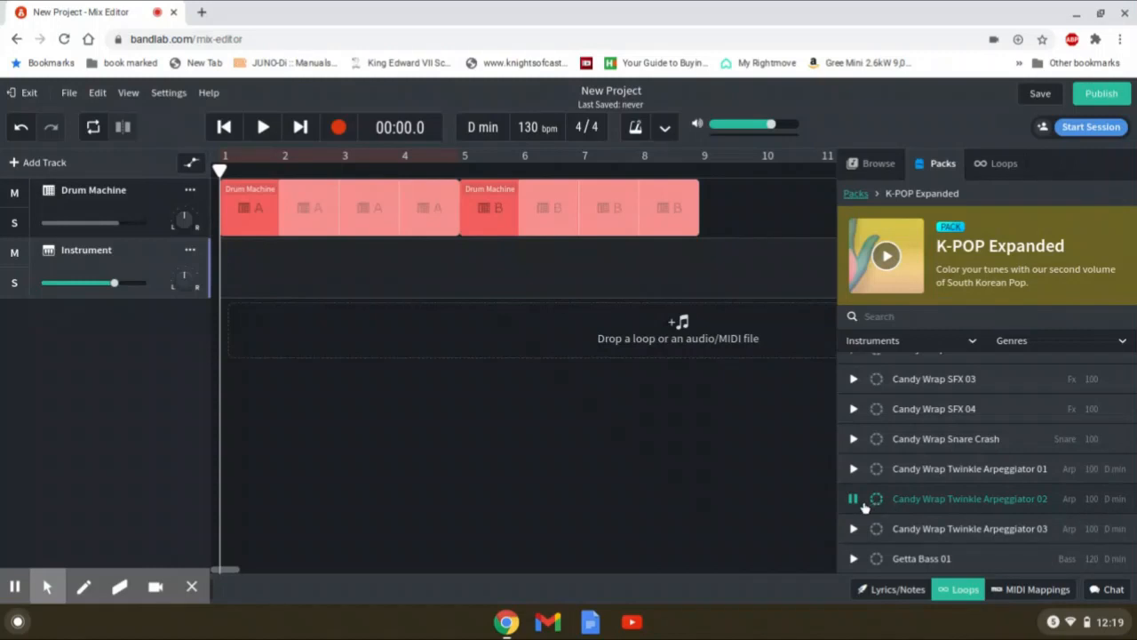
{"action": "left_click_drag", "start_coordinate": [912, 504], "coordinate": [252, 324]}
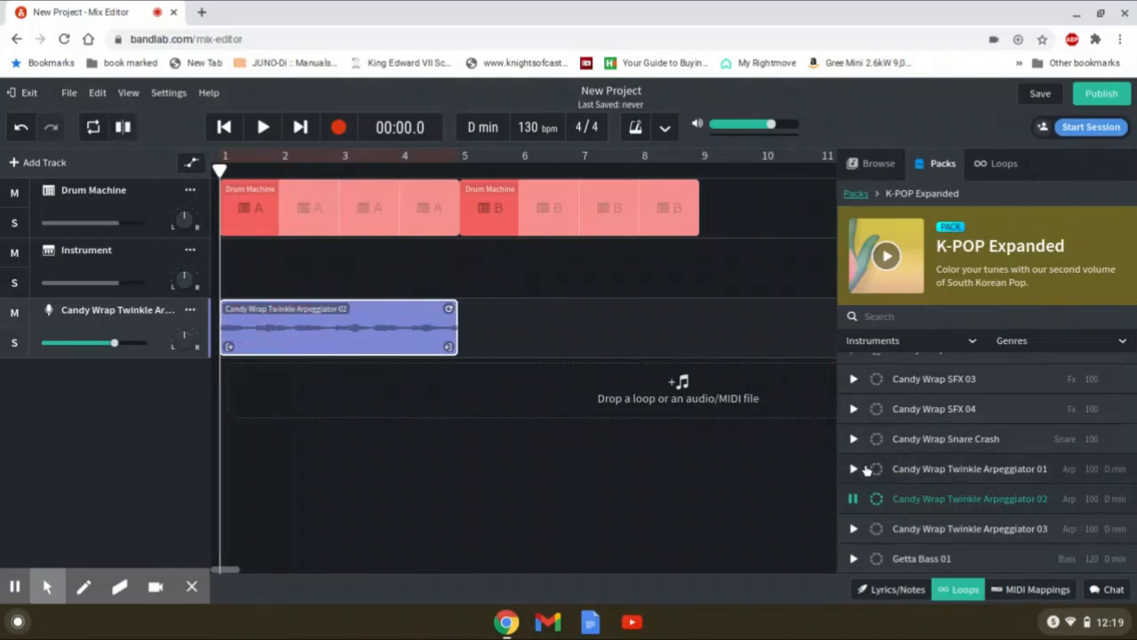
{"action": "left_click", "coordinate": [854, 500]}
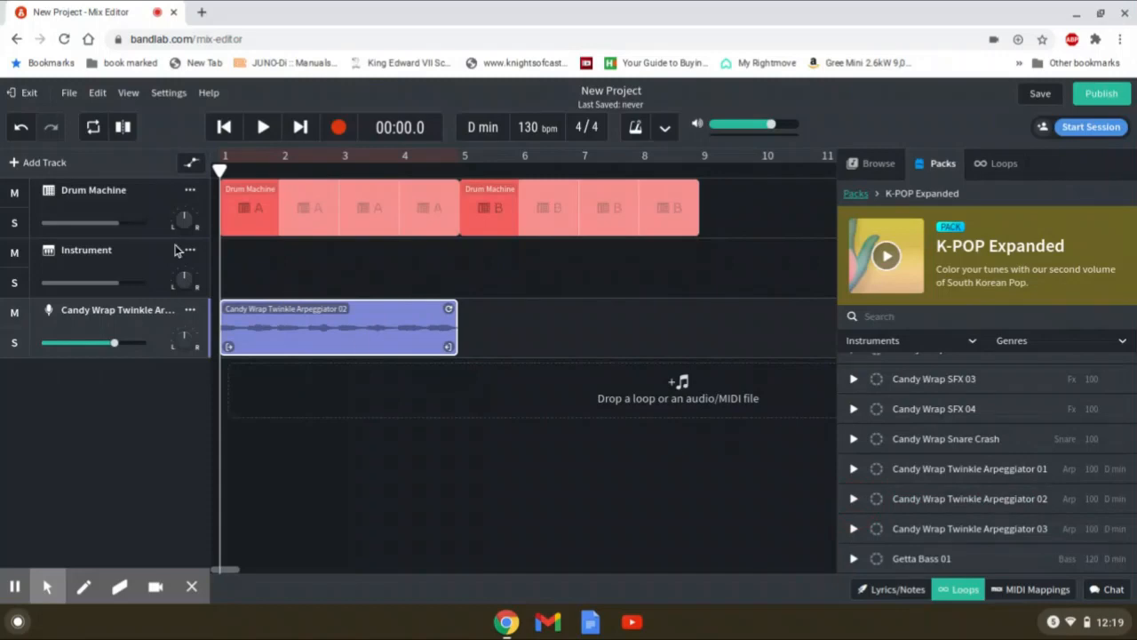
Open the Instrument track's New Age Synth keyboard and try out the notes D, F and E without recording
{"action": "left_click", "coordinate": [98, 261]}
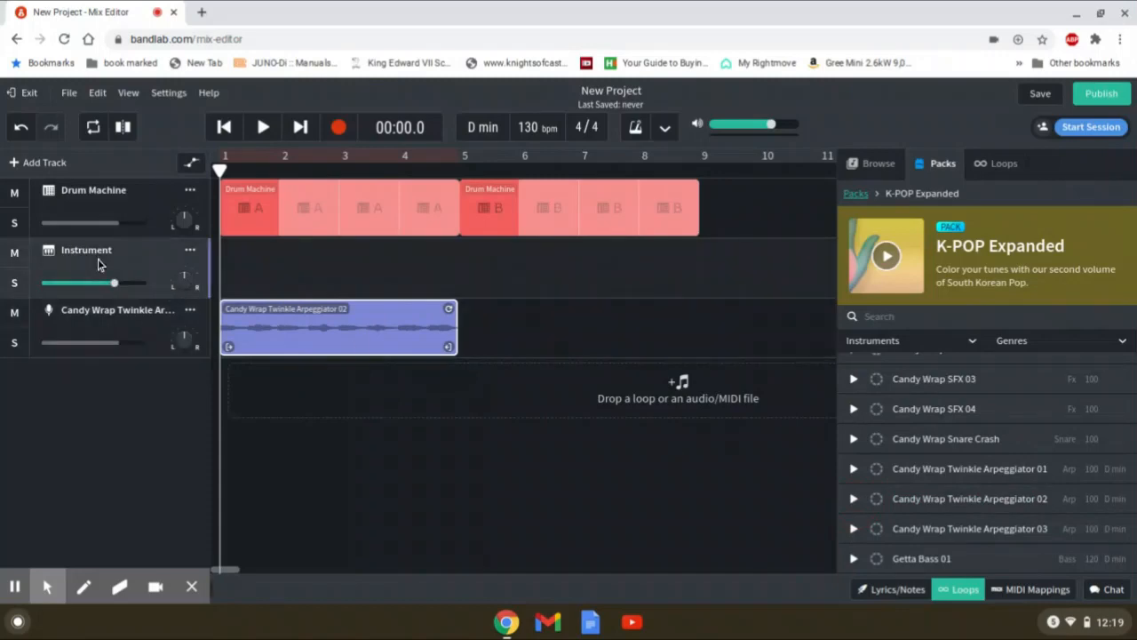
{"action": "left_click", "coordinate": [50, 253]}
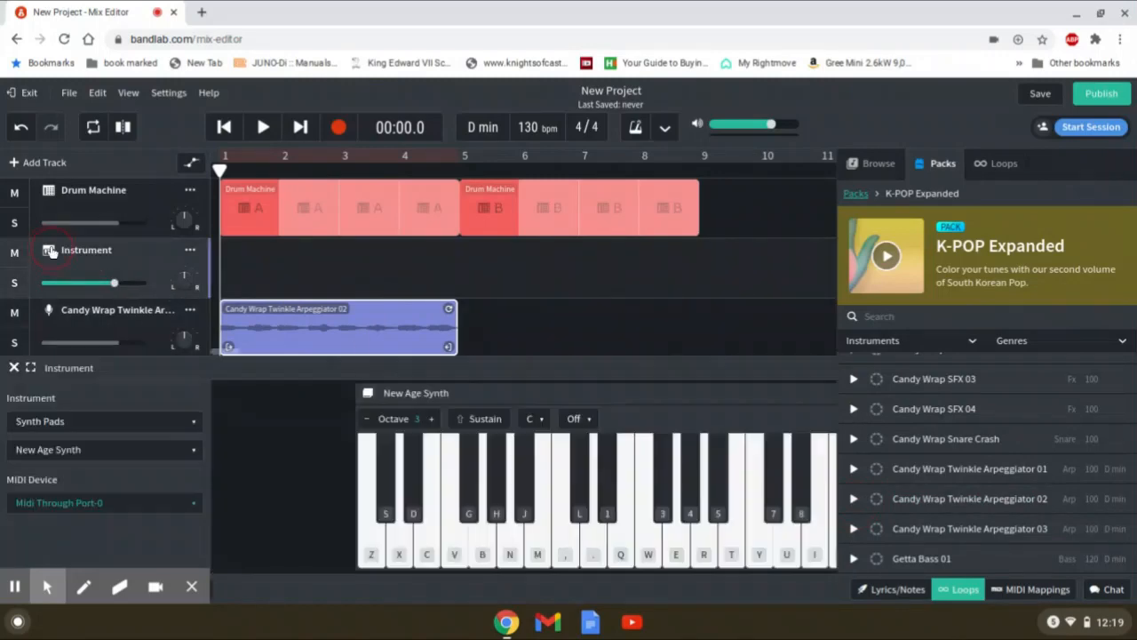
{"action": "left_click", "coordinate": [595, 542]}
{"action": "left_click", "coordinate": [597, 542]}
{"action": "left_click", "coordinate": [595, 542]}
{"action": "left_click", "coordinate": [647, 542]}
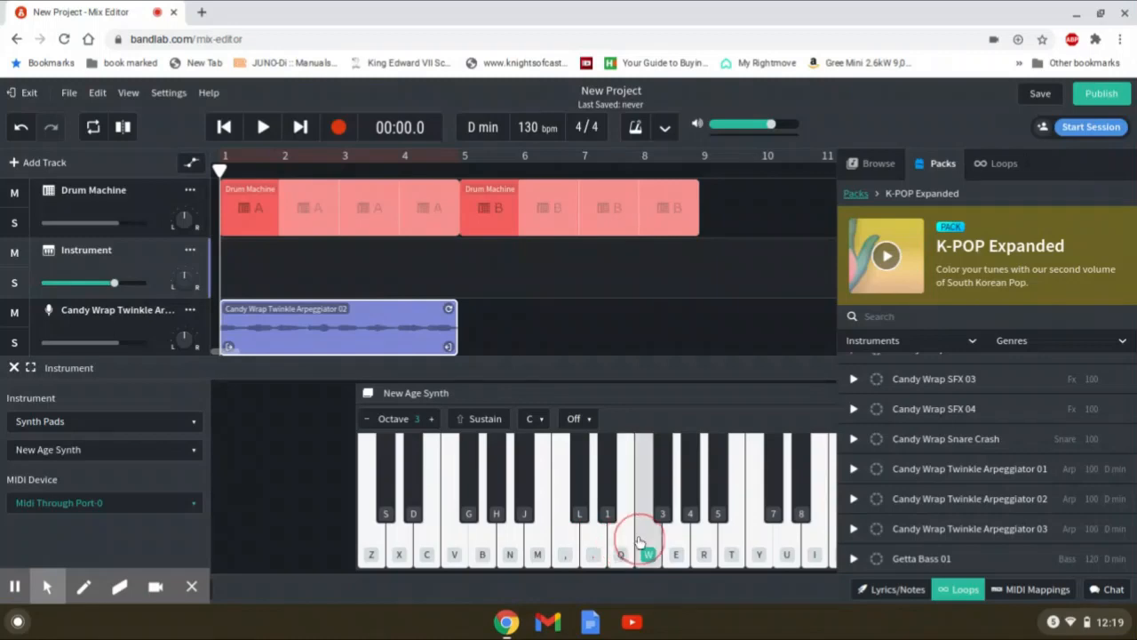
{"action": "left_click", "coordinate": [620, 544]}
{"action": "left_click", "coordinate": [593, 544]}
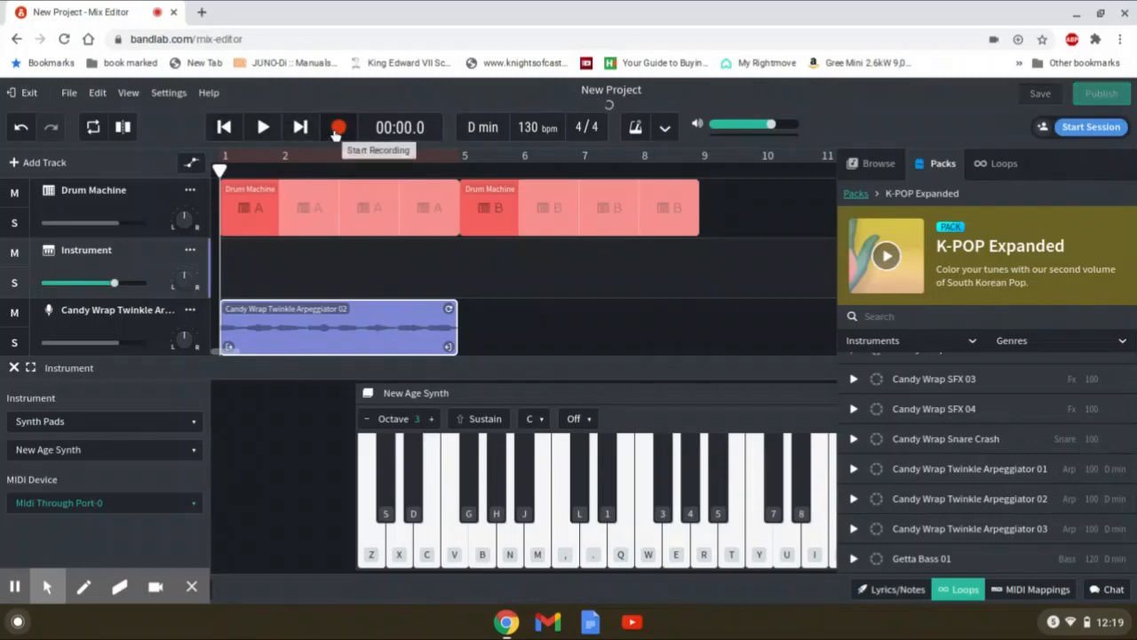
Record a New Age Synth melody on the Instrument track from the song start, playing D, E and F and returning to D
{"action": "left_click", "coordinate": [339, 127]}
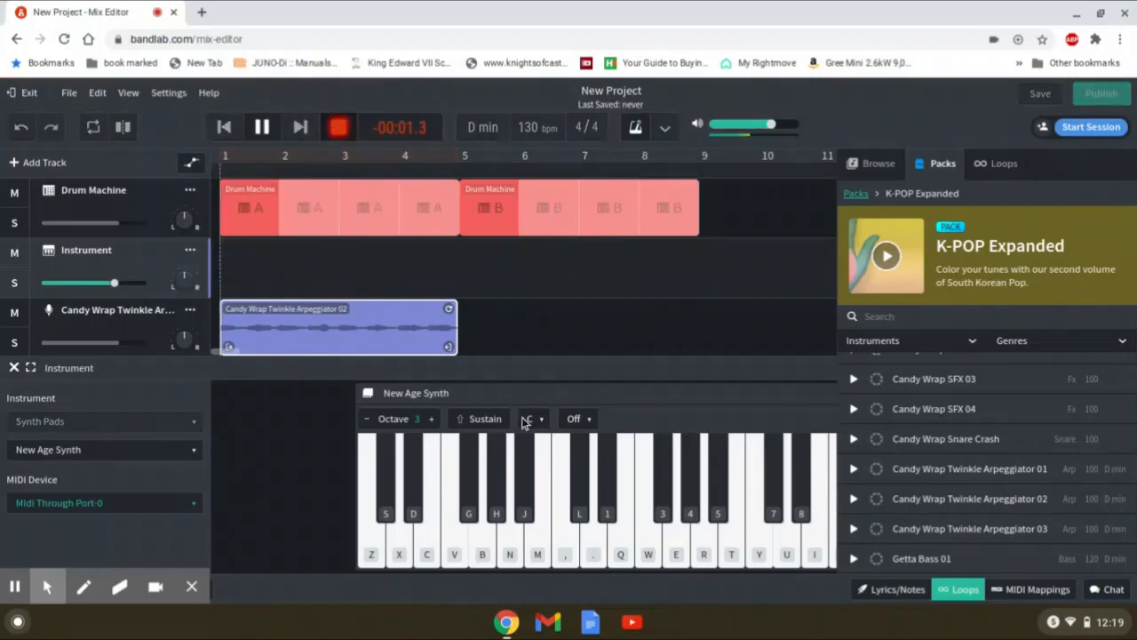
{"action": "left_click", "coordinate": [593, 547]}
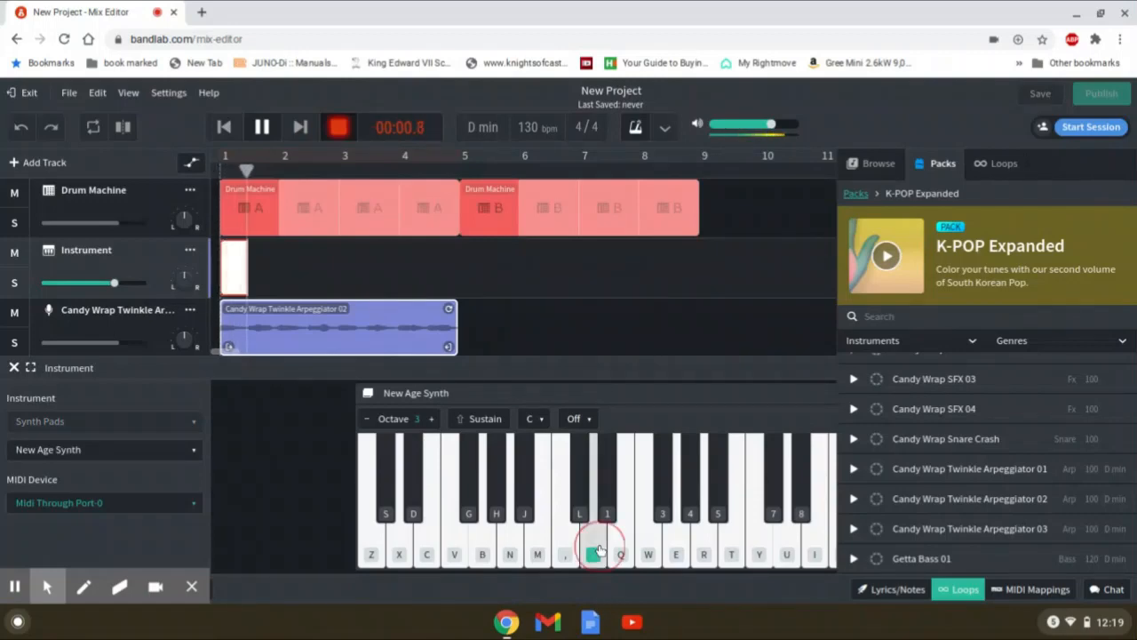
{"action": "left_click", "coordinate": [619, 546]}
{"action": "left_click", "coordinate": [643, 544]}
{"action": "mouse_move", "coordinate": [641, 543]}
{"action": "left_mouse_down"}
{"action": "mouse_move", "coordinate": [675, 543]}
{"action": "mouse_move", "coordinate": [597, 542]}
{"action": "left_mouse_up"}
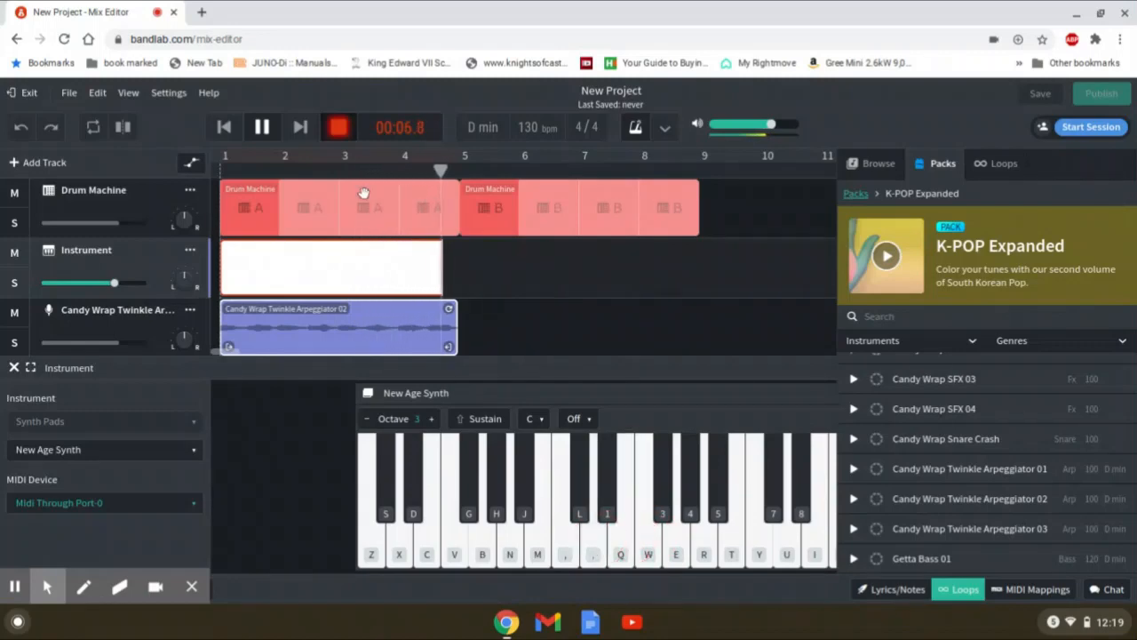